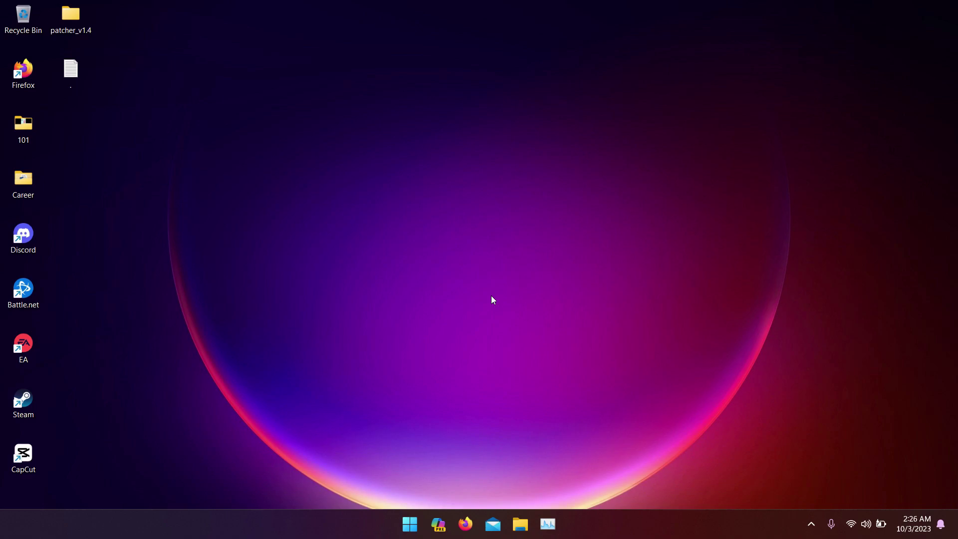
Launch regedit from the Run dialog found by searching 'run' in Start.
click(410, 531)
text(run)
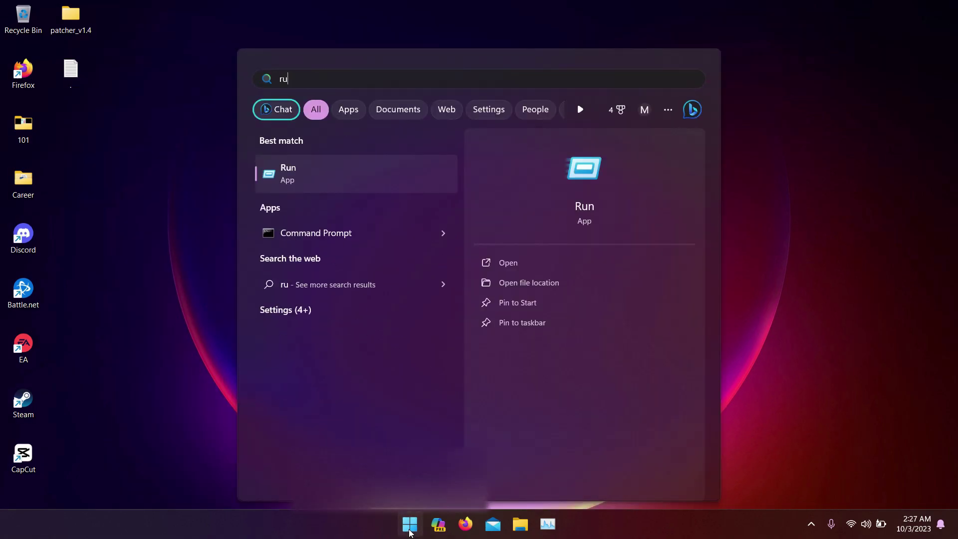
click(343, 163)
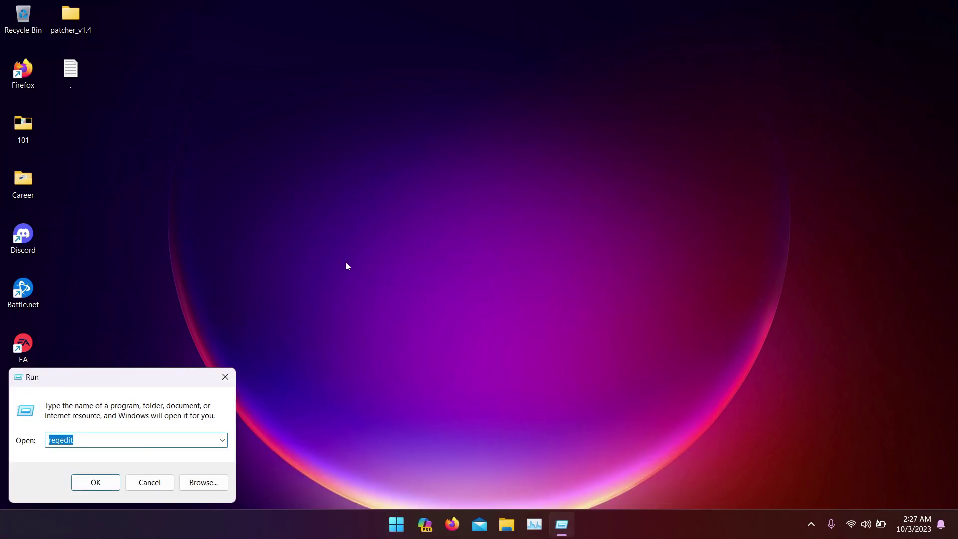
click(86, 440)
click(96, 481)
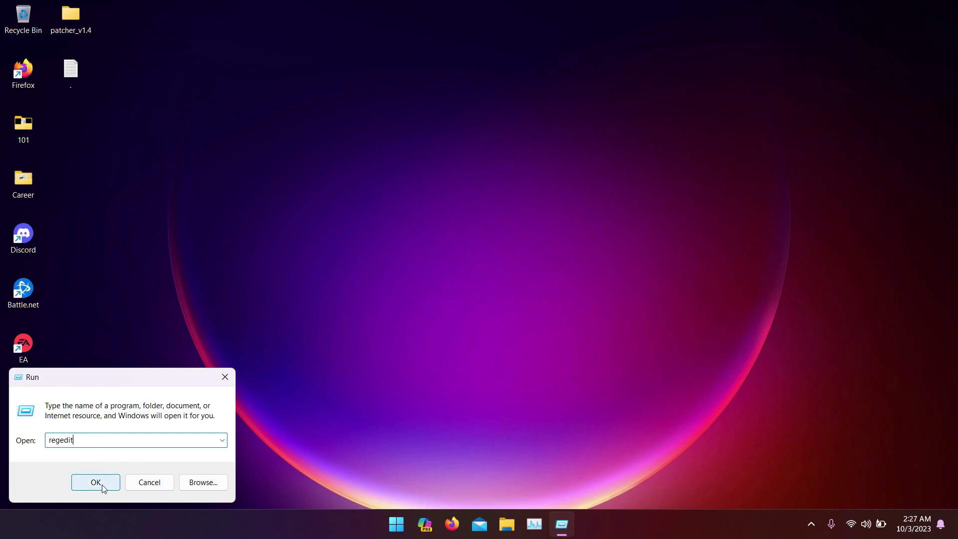
Approve the UAC prompt and expand HKEY_LOCAL_MACHINE > SYSTEM > ControlSet001 > Control.
click(414, 361)
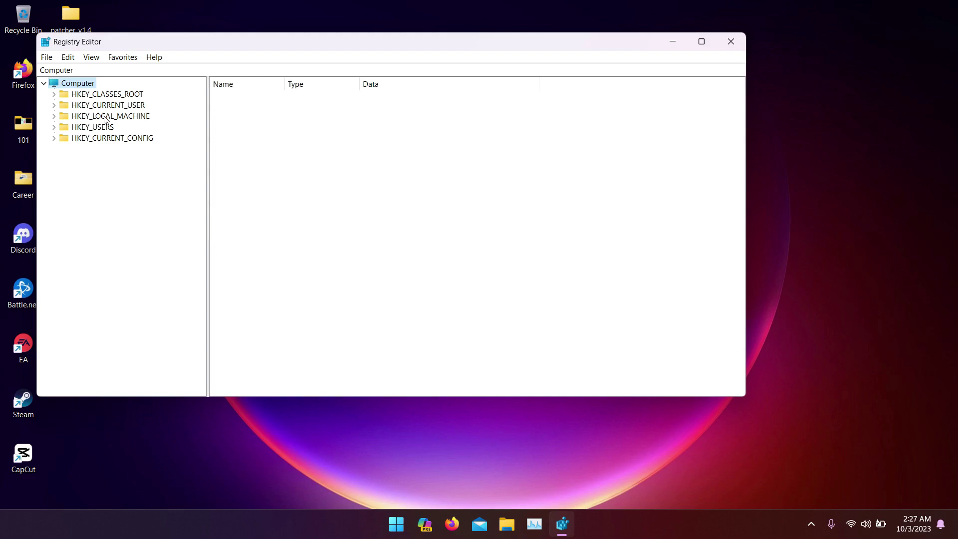
click(53, 117)
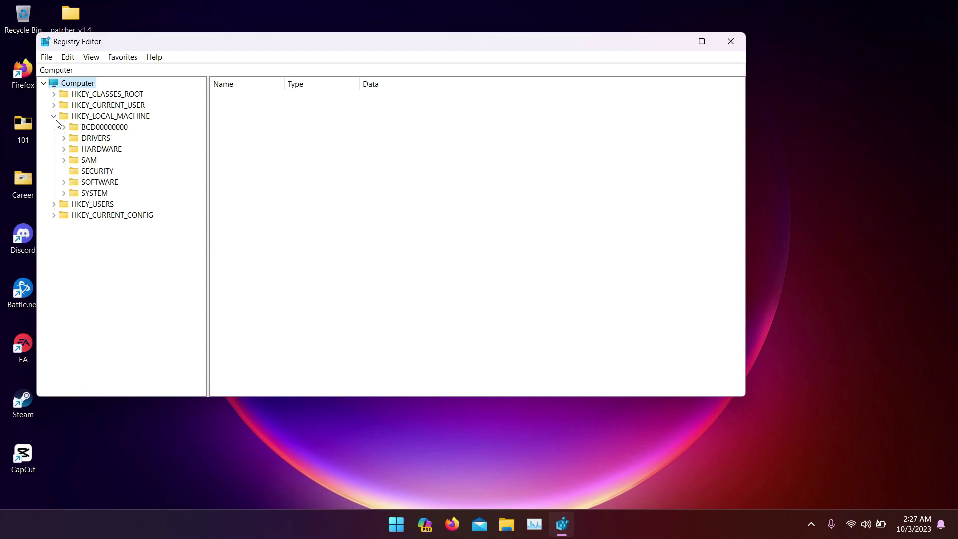
click(64, 194)
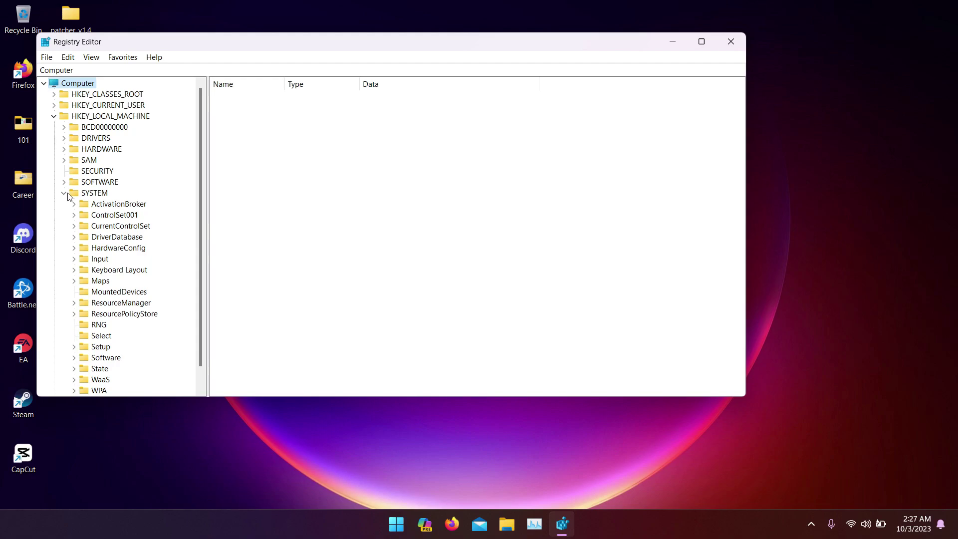
click(81, 216)
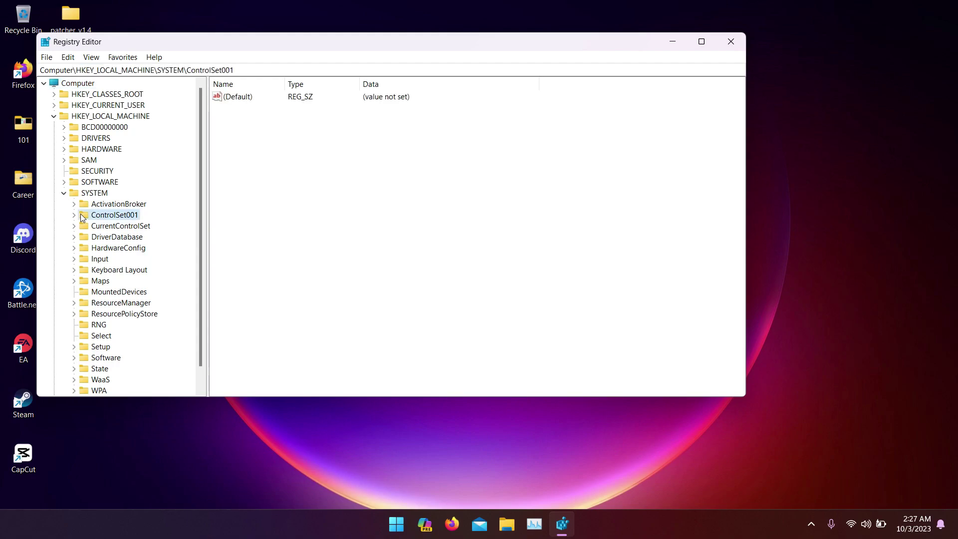
double_click(78, 214)
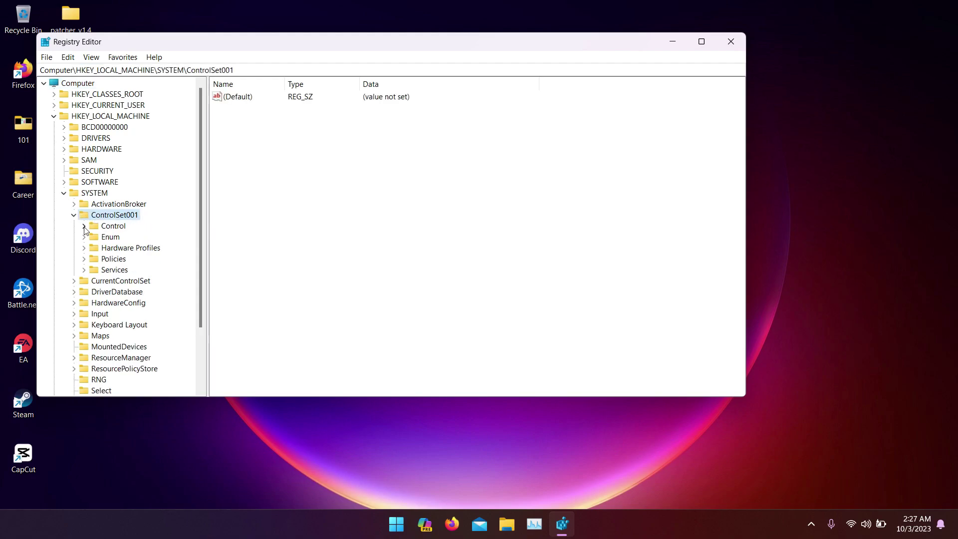
click(84, 227)
drag(199, 132, 203, 204)
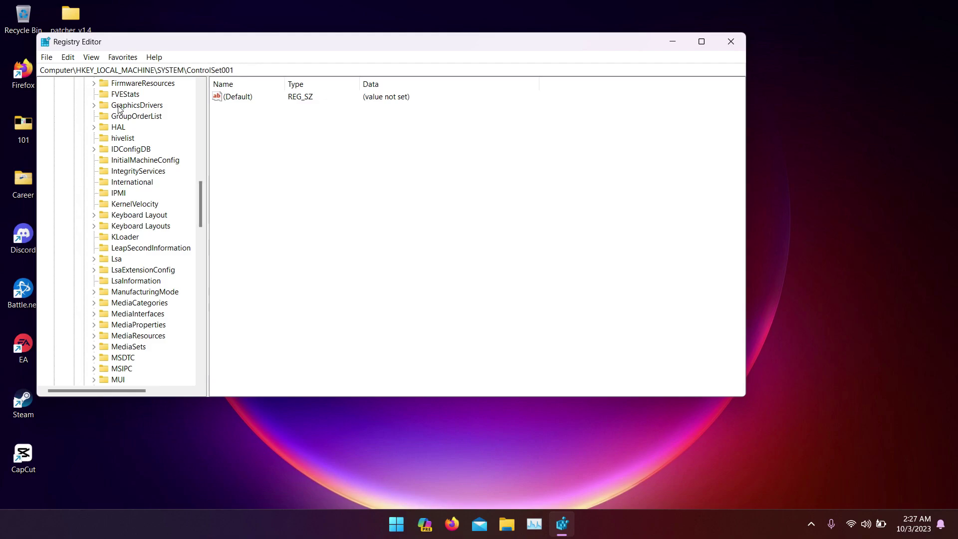
Expand GraphicsDrivers > Configuration > first display entry > 00.
click(94, 107)
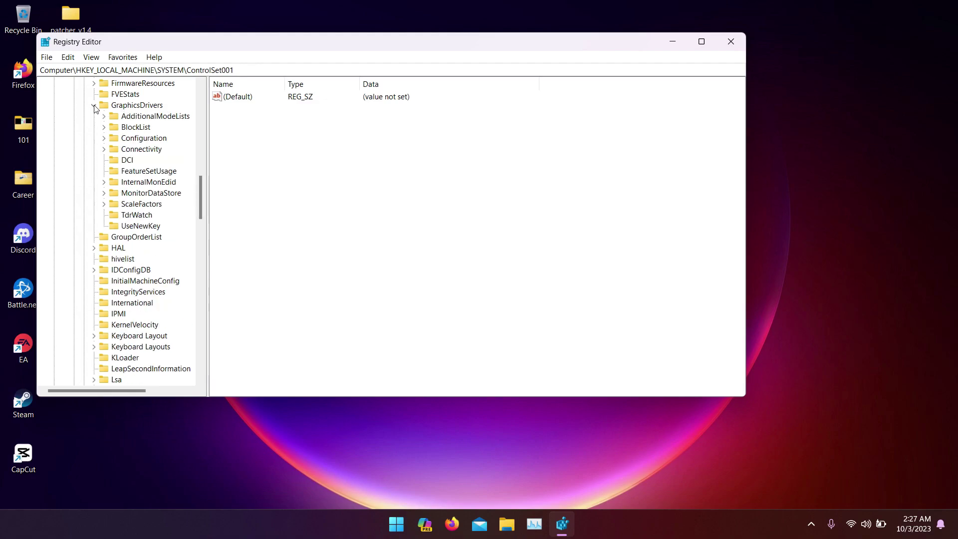
click(104, 139)
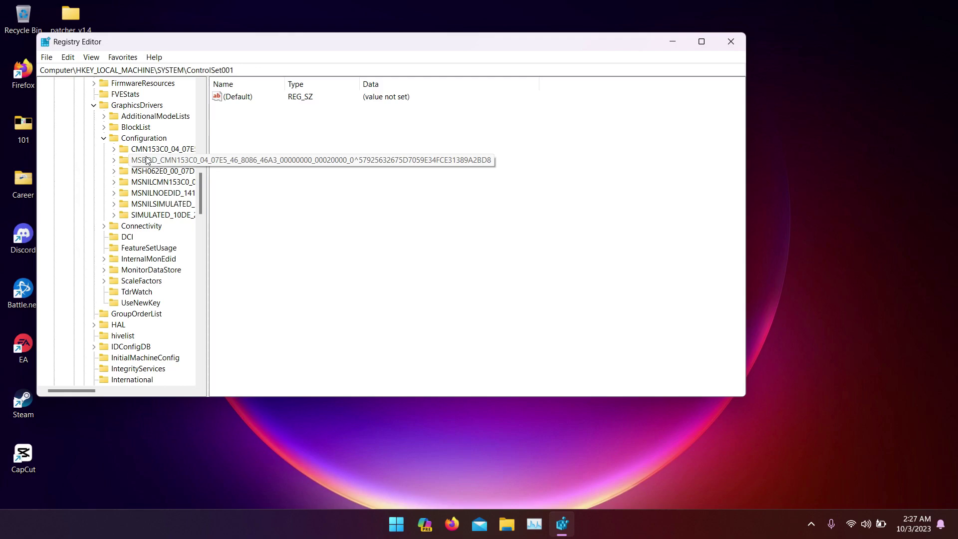
click(114, 149)
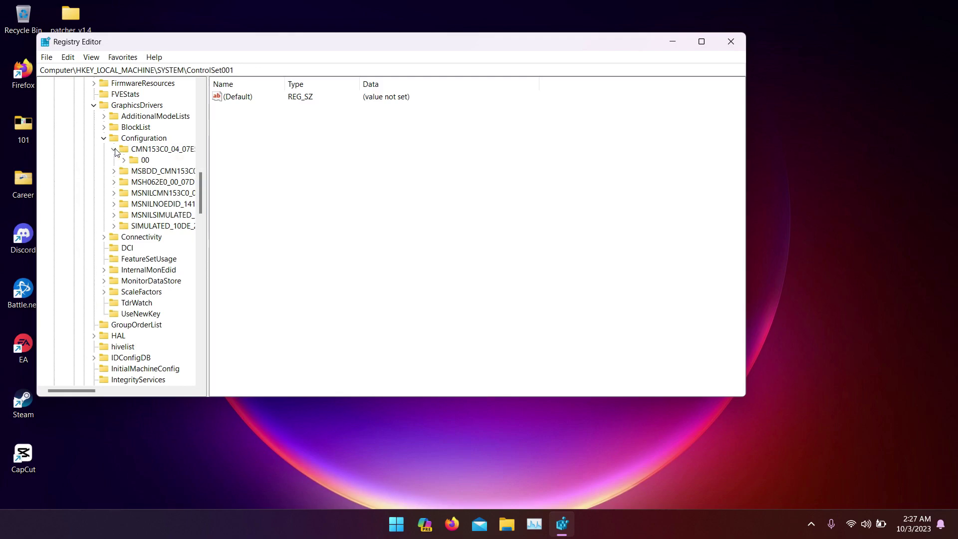
click(124, 160)
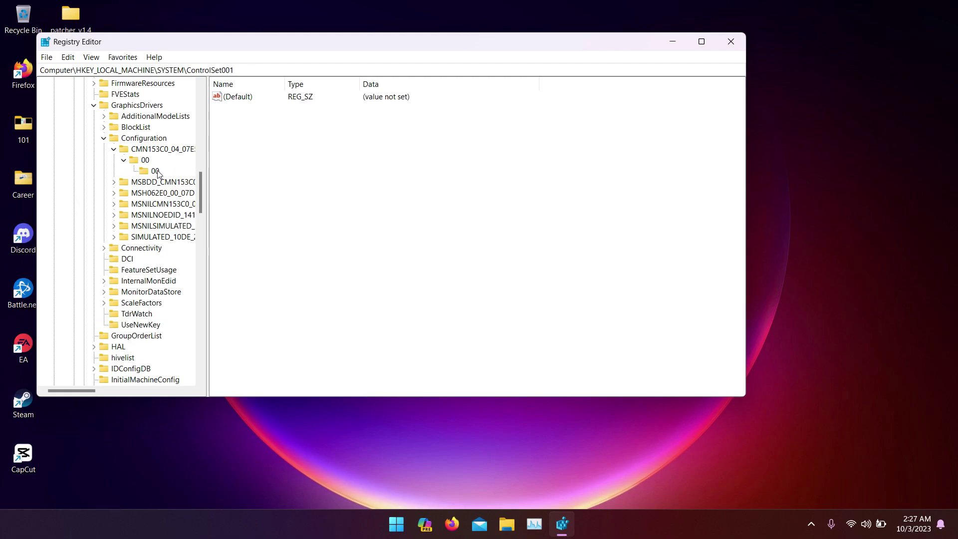
Select the first entry's innermost 00 key and set its Scaling DWORD to 3.
click(154, 171)
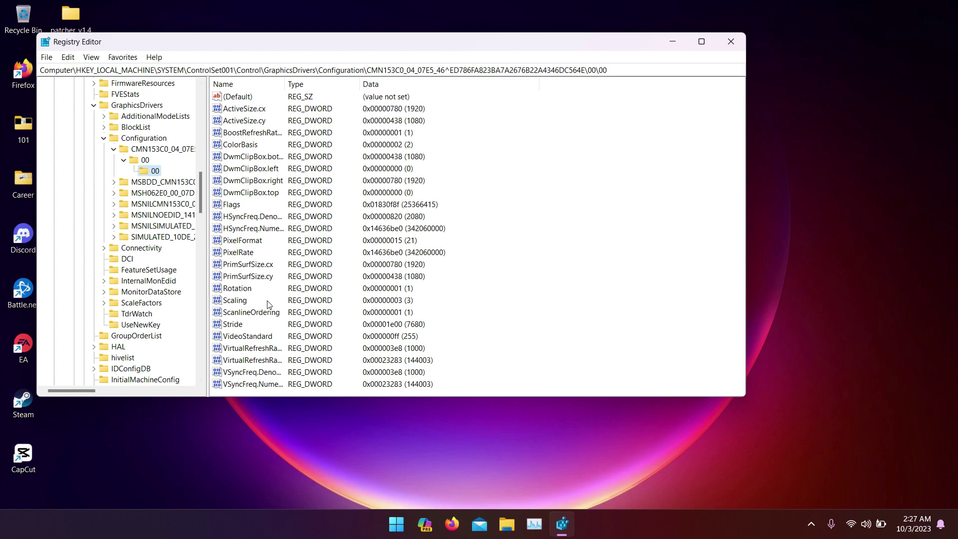
double_click(245, 302)
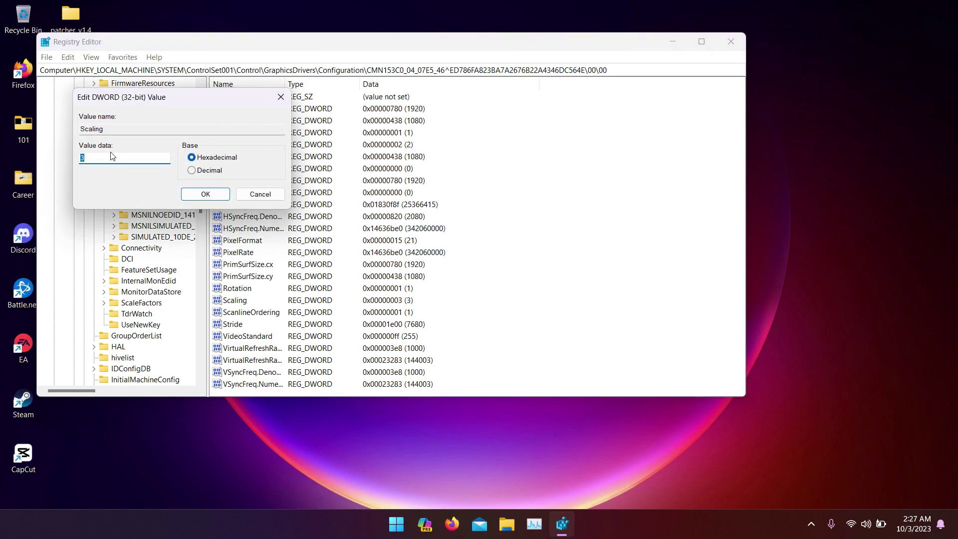
text(3)
click(205, 195)
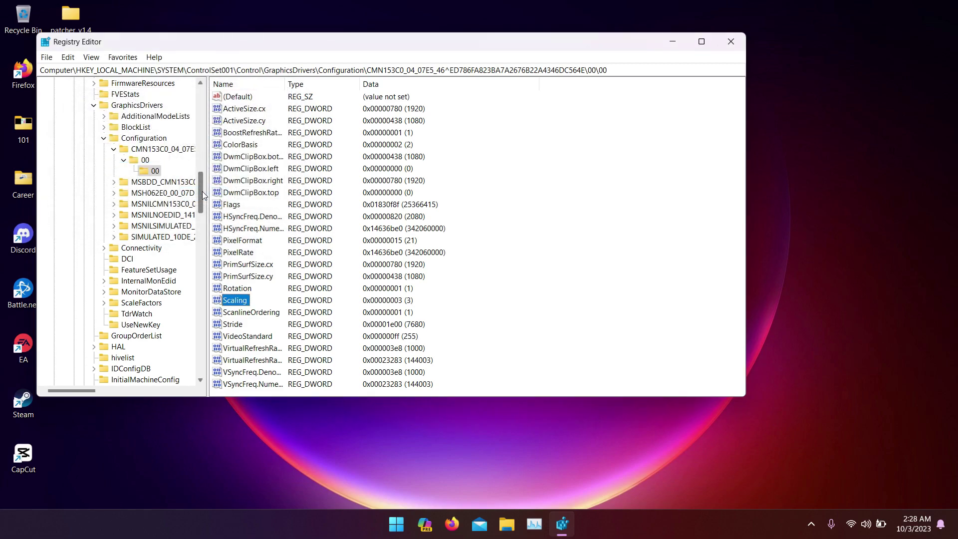
Expand the second and third display entries down to their innermost 00 keys.
click(114, 182)
click(123, 193)
click(155, 204)
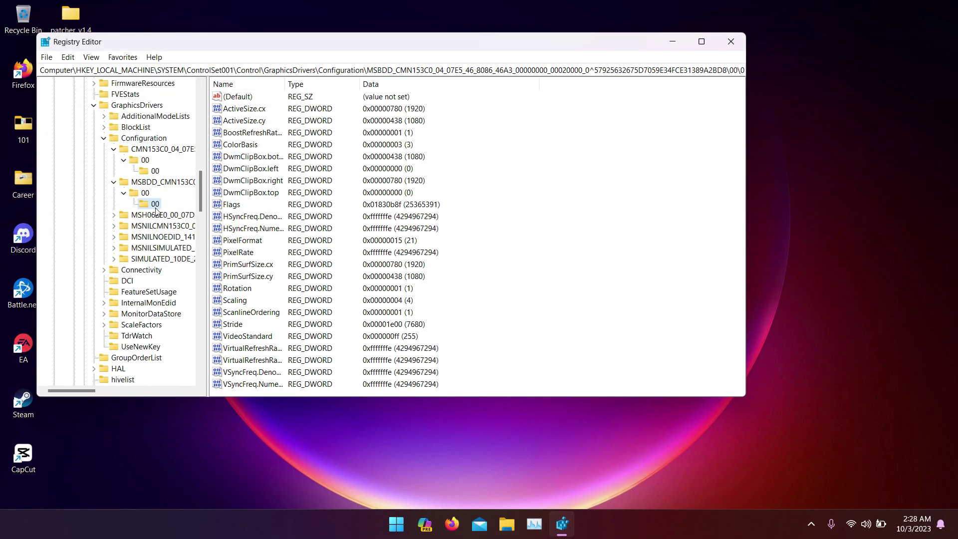
click(114, 215)
click(124, 226)
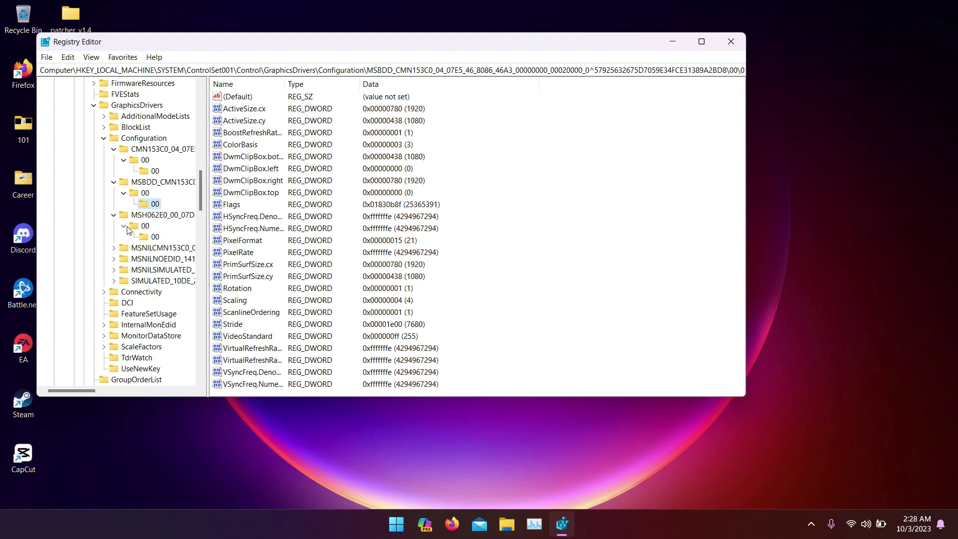
click(155, 237)
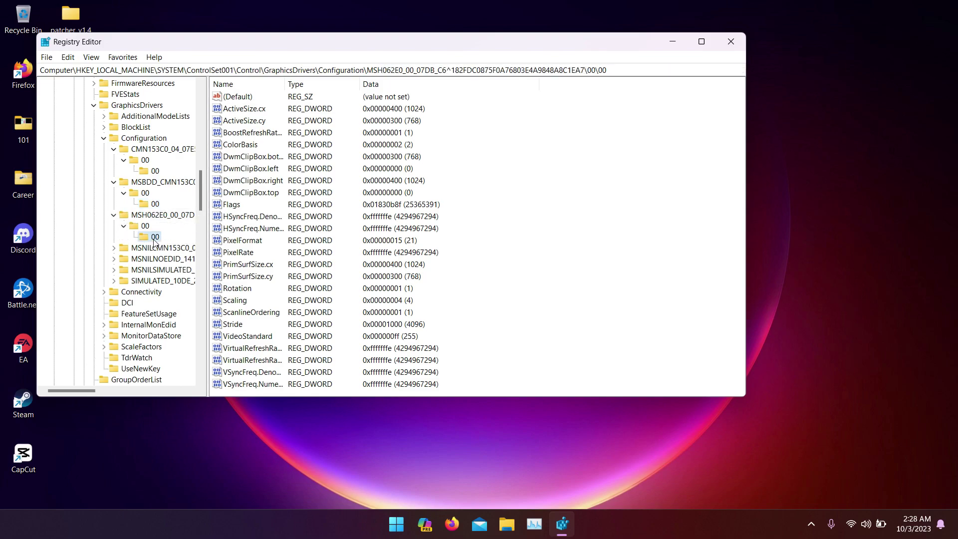
Expand the fourth, fifth and SIMULATED_10DE_2520 entries, ending on the simulated innermost 00 key.
click(113, 248)
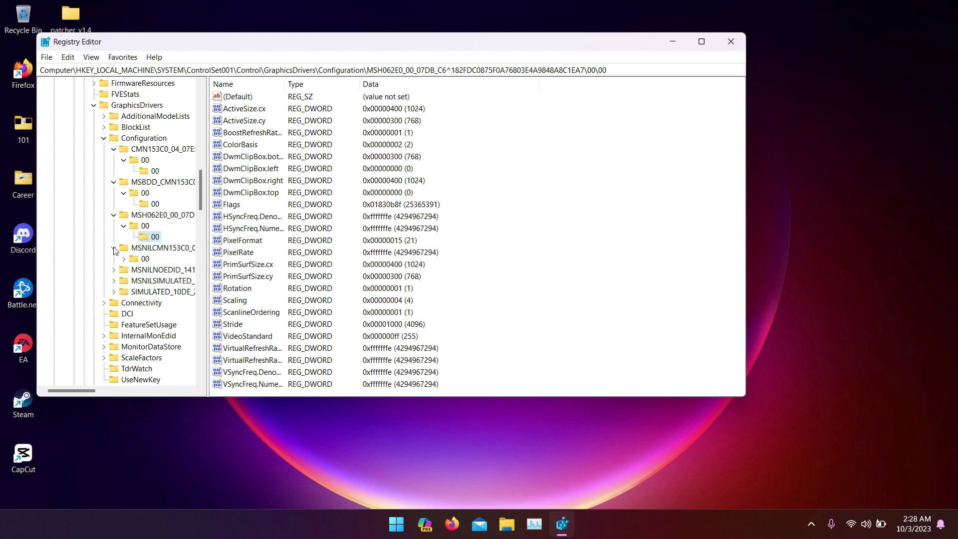
click(124, 258)
click(155, 269)
click(114, 280)
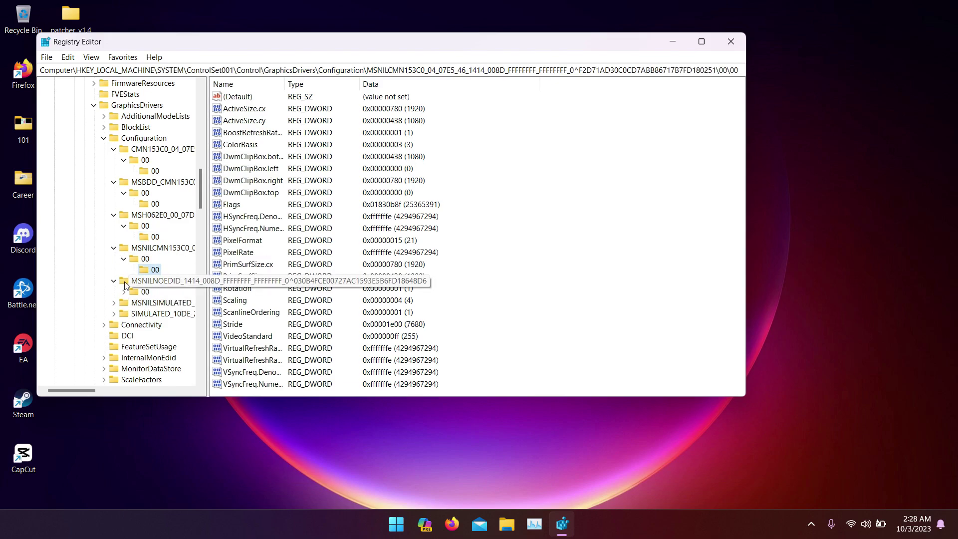
click(114, 313)
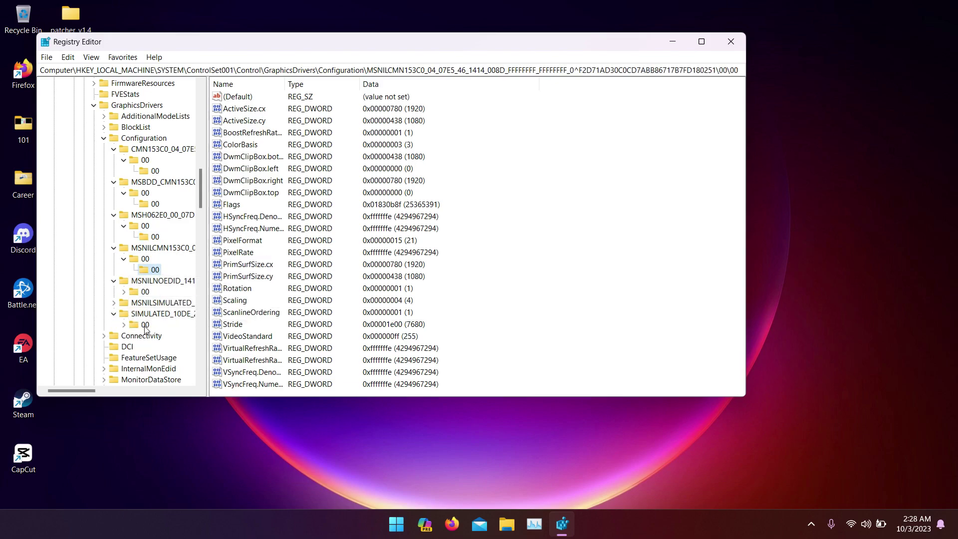
click(145, 325)
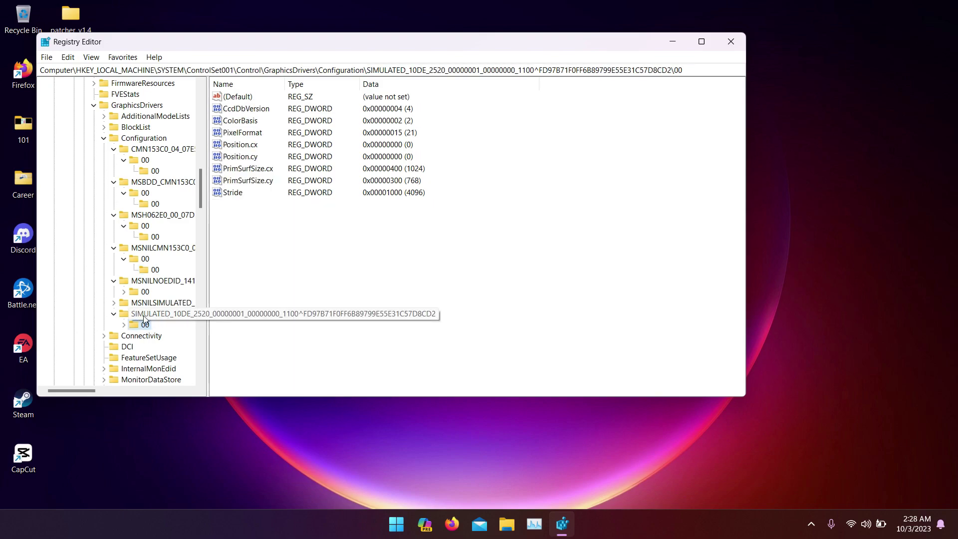
click(124, 325)
click(155, 336)
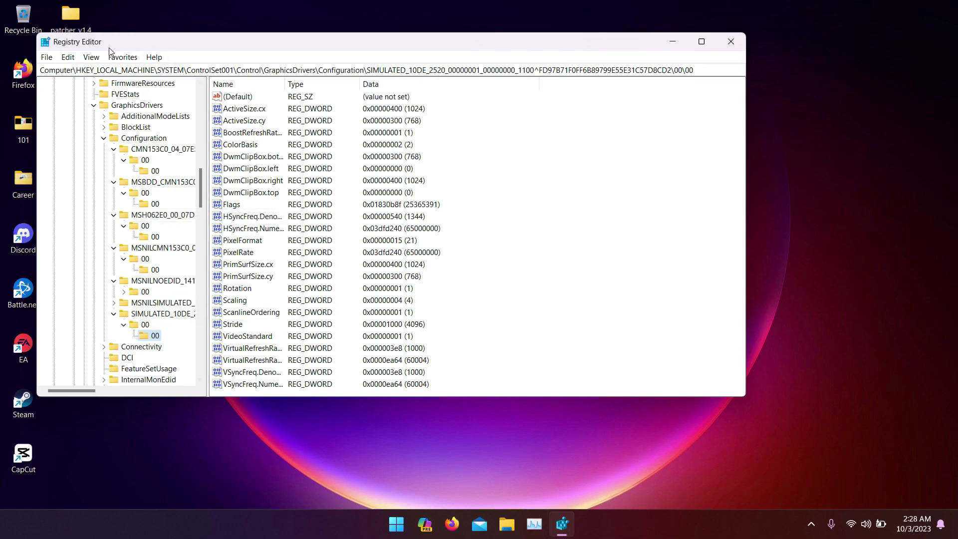
Close Registry Editor and restart Windows from the Start menu's power options.
click(732, 41)
click(409, 523)
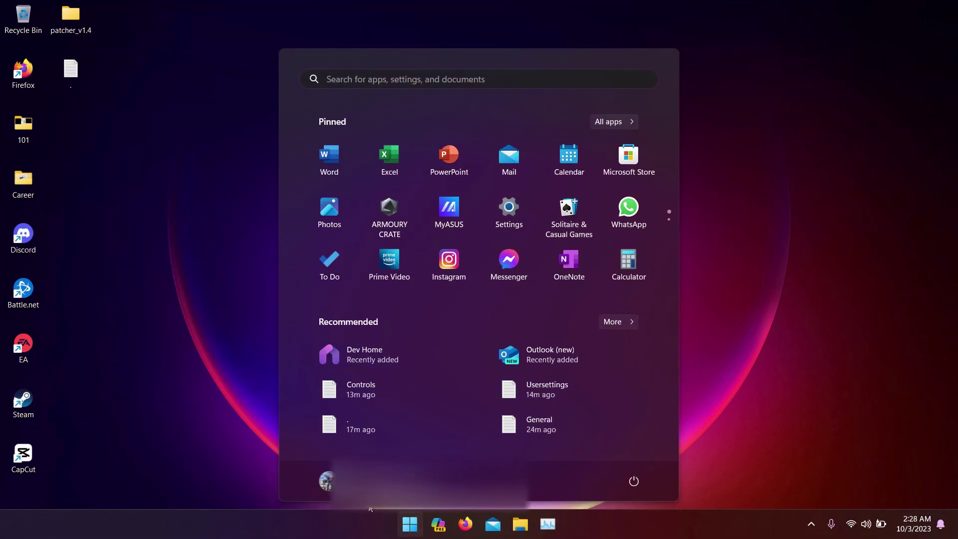
click(629, 482)
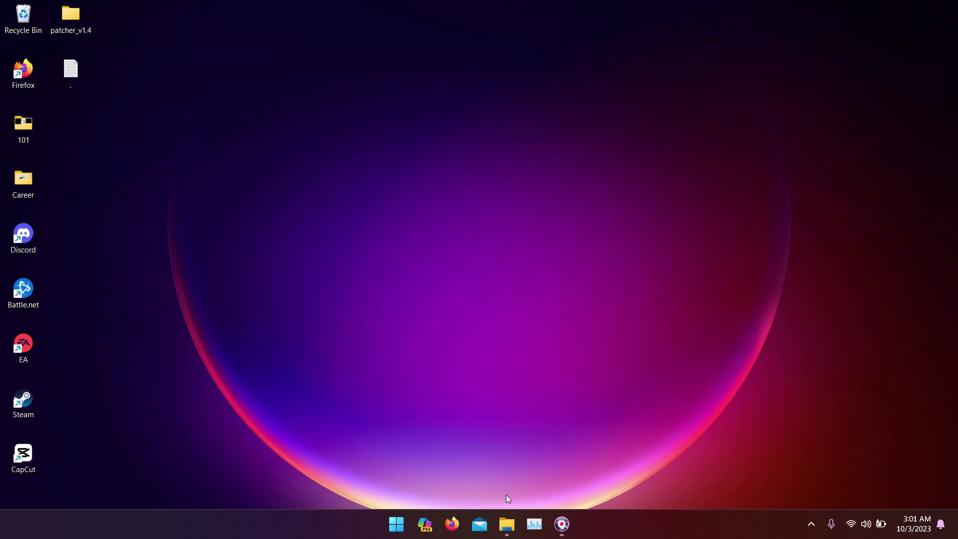
Browse RisingHUB > game > mods > bfheroes > Settings in File Explorer.
click(506, 523)
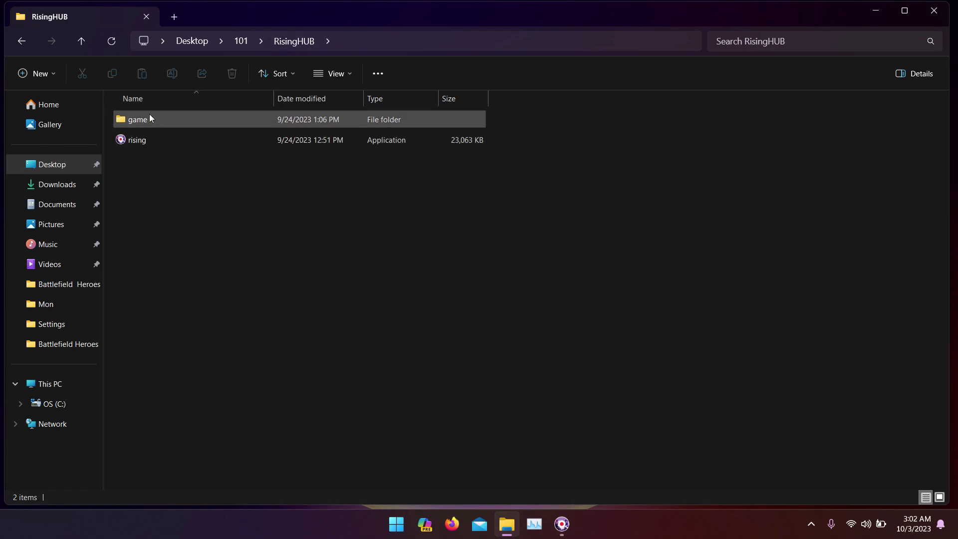
double_click(200, 121)
double_click(187, 143)
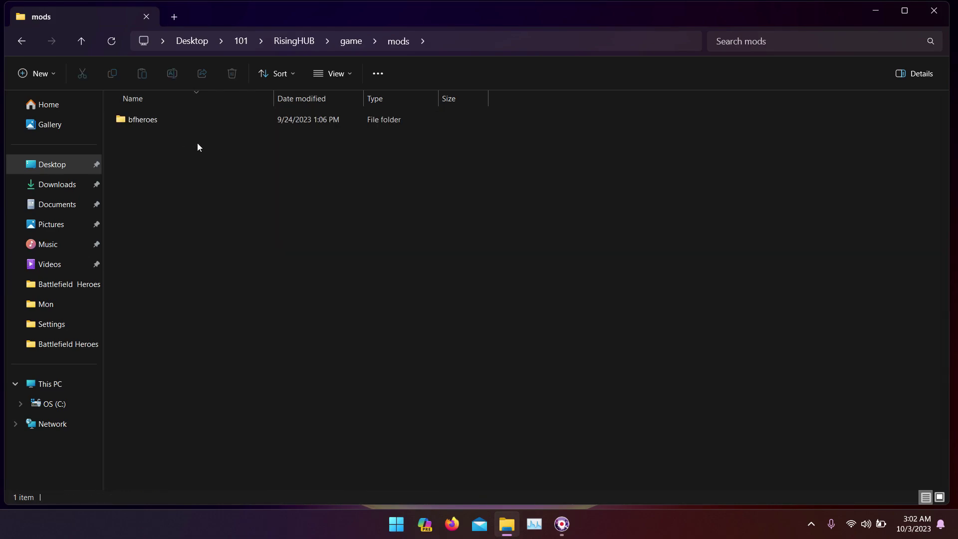
double_click(236, 120)
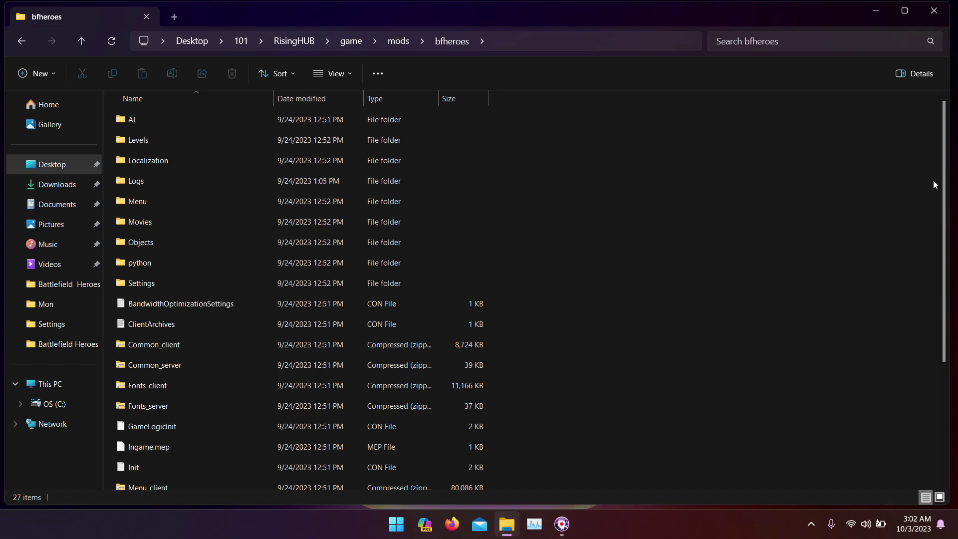
drag(938, 202, 937, 236)
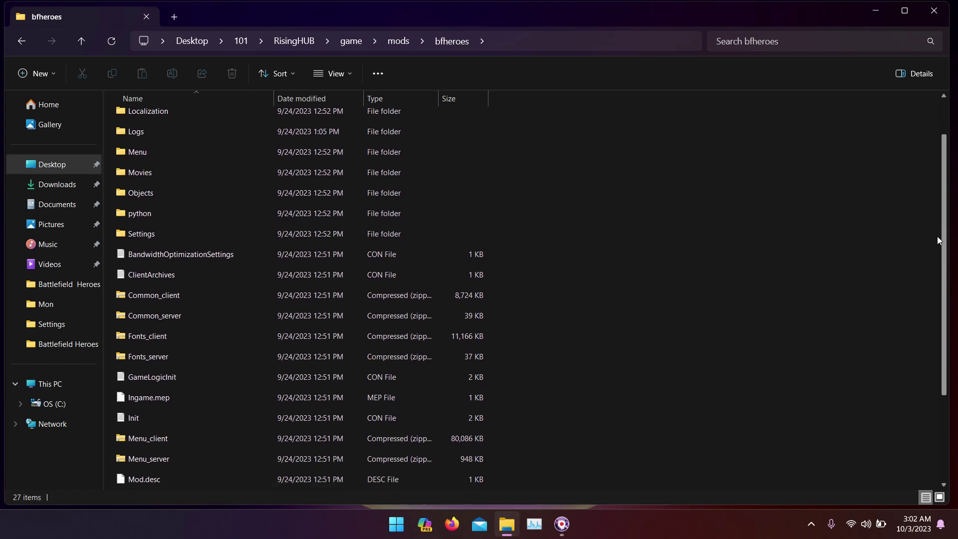
double_click(137, 229)
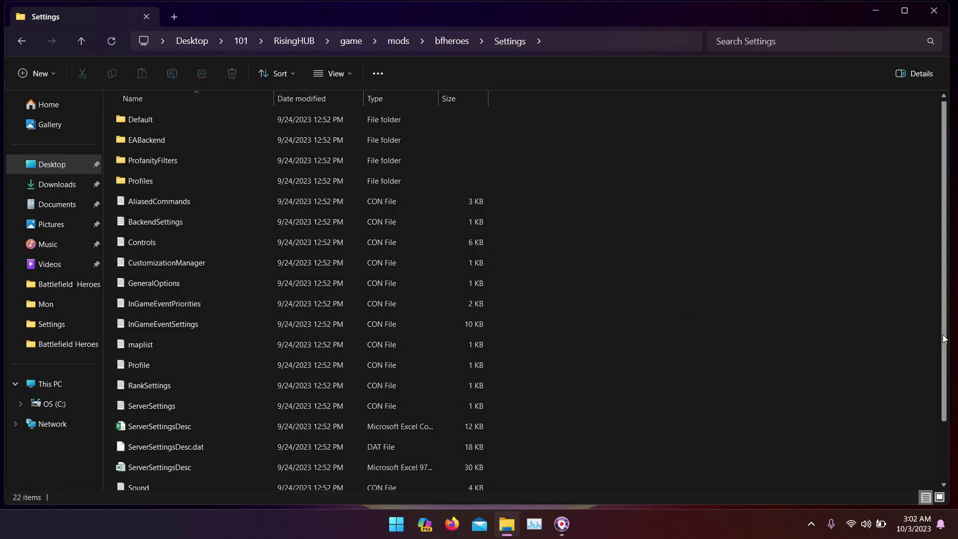
Open the Usersettings file's Properties and apply them with Read-only cleared.
drag(943, 338, 923, 436)
click(138, 446)
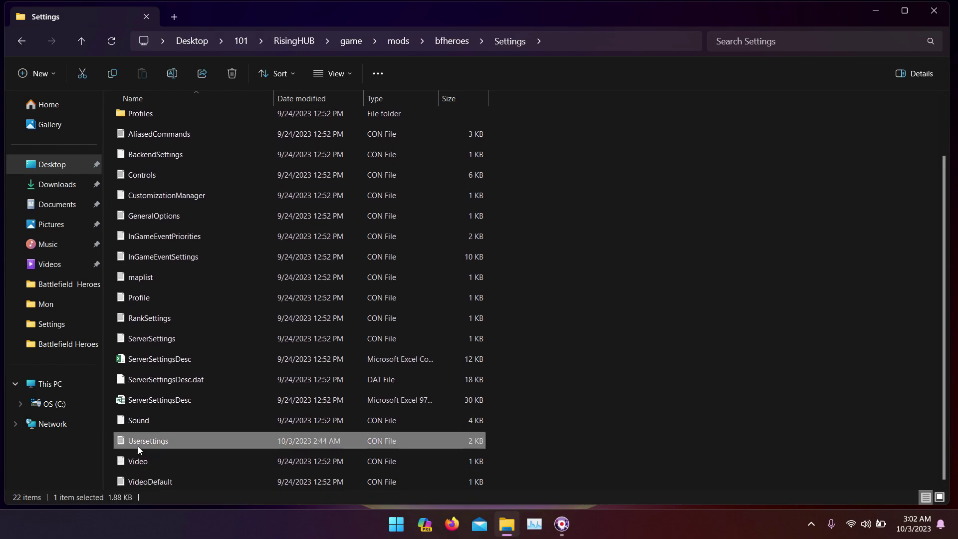
right_click(143, 442)
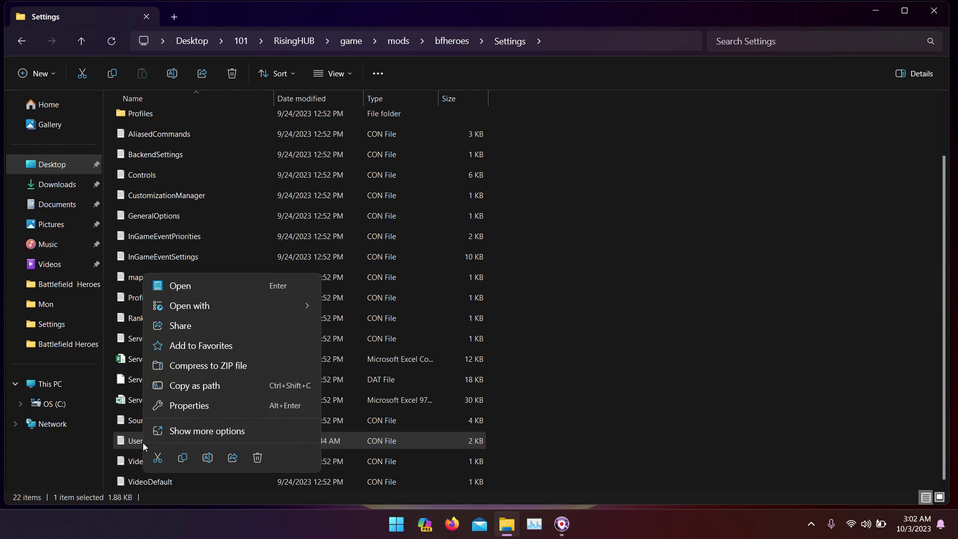
click(199, 407)
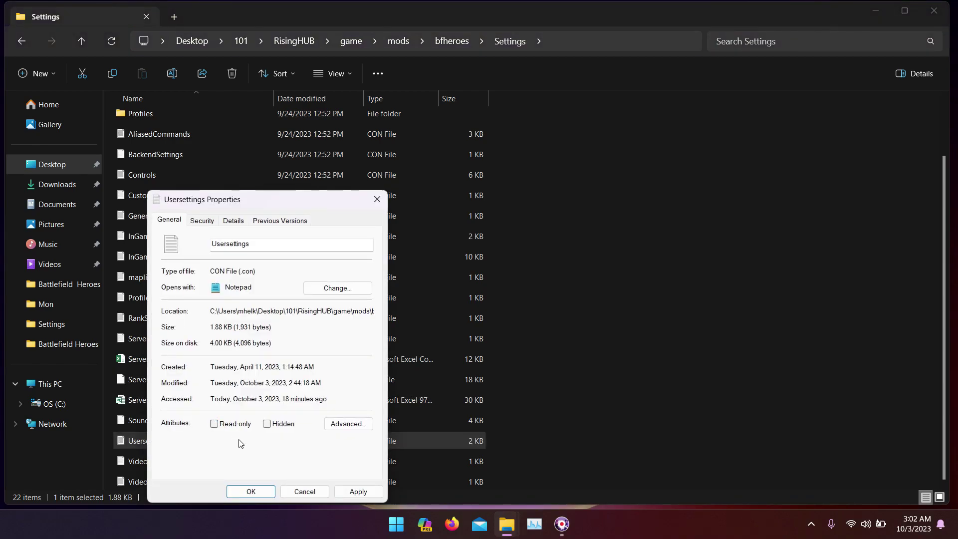
click(355, 490)
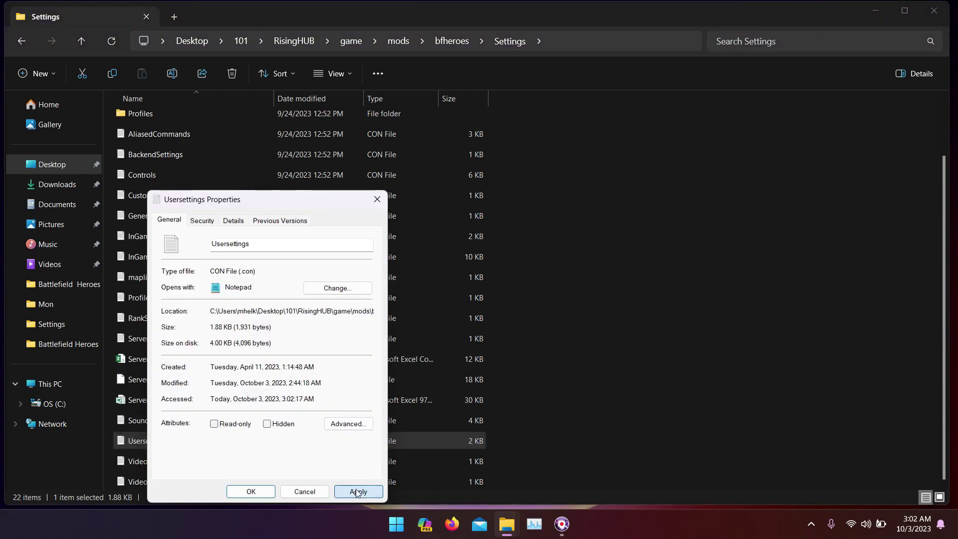
Open Usersettings in Notepad, confirm it ends with gamelock.fps 0, save and close it.
click(246, 490)
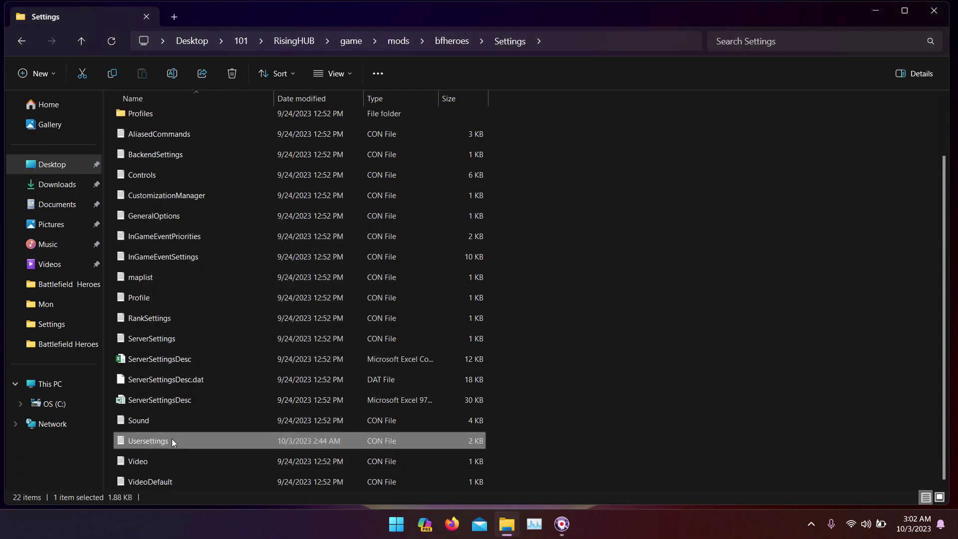
double_click(172, 438)
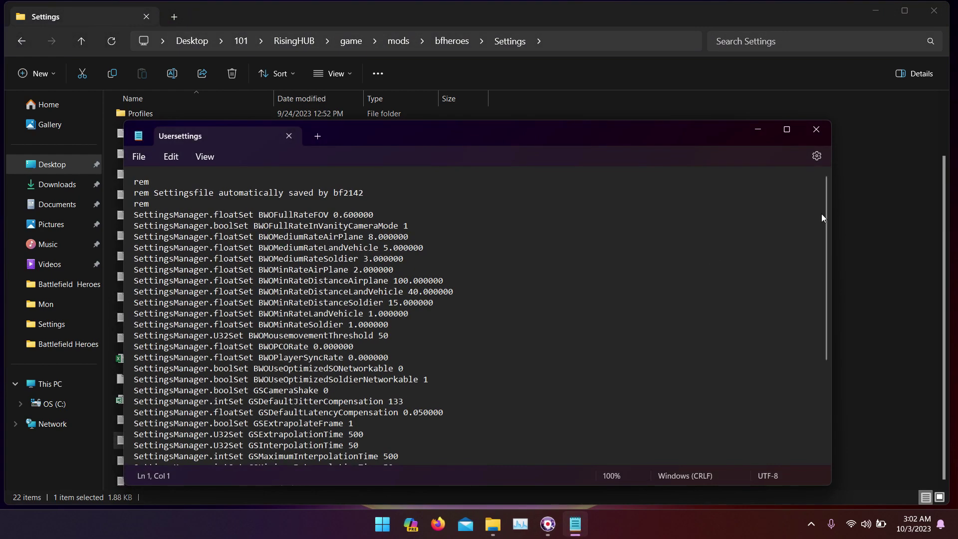
drag(827, 220, 840, 362)
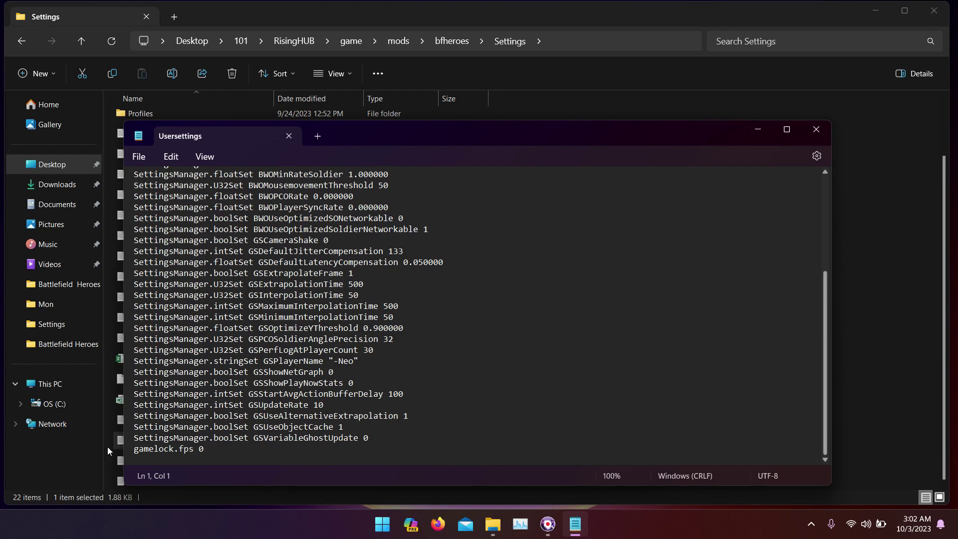
drag(209, 451, 134, 457)
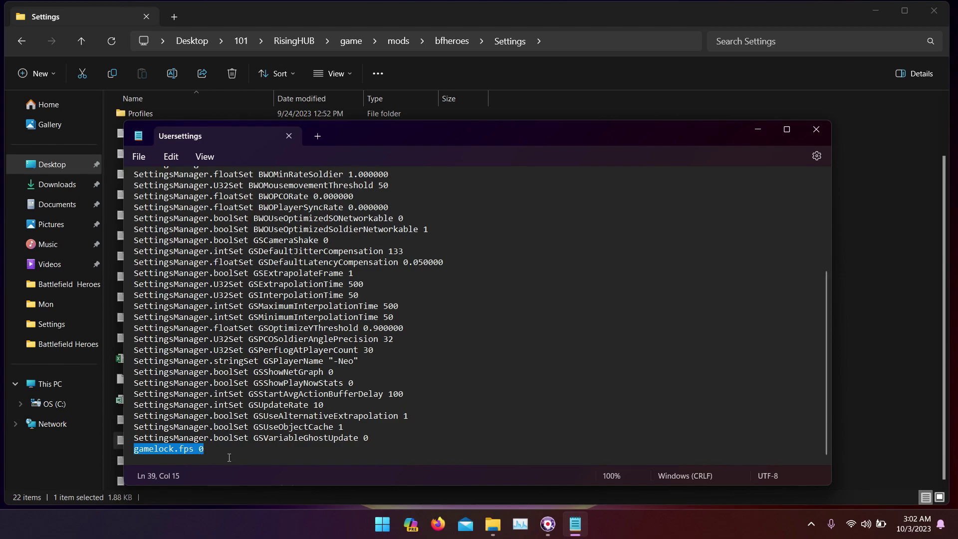
click(205, 452)
click(142, 158)
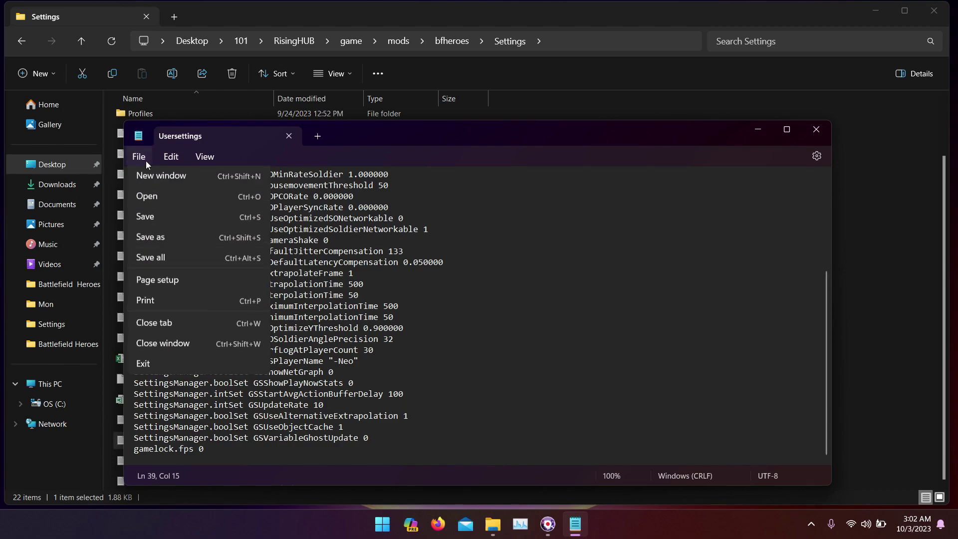
click(190, 235)
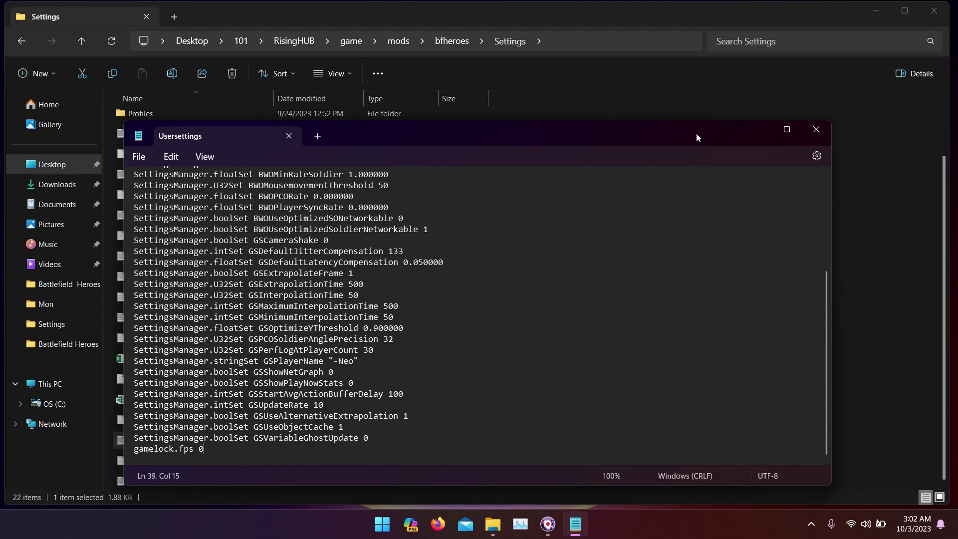
click(813, 129)
Mark Usersettings as Read-only in its Properties and close File Explorer.
right_click(150, 440)
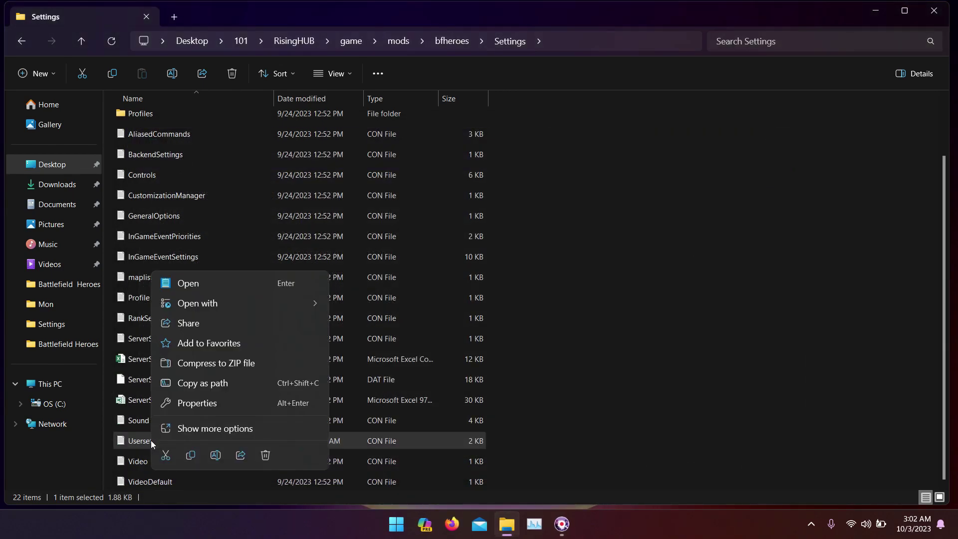
click(221, 402)
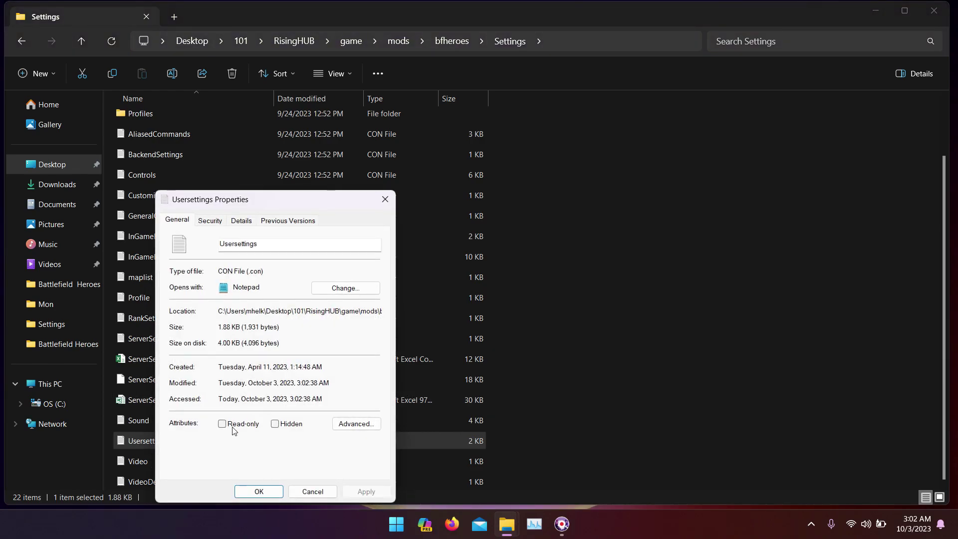
click(222, 424)
click(258, 491)
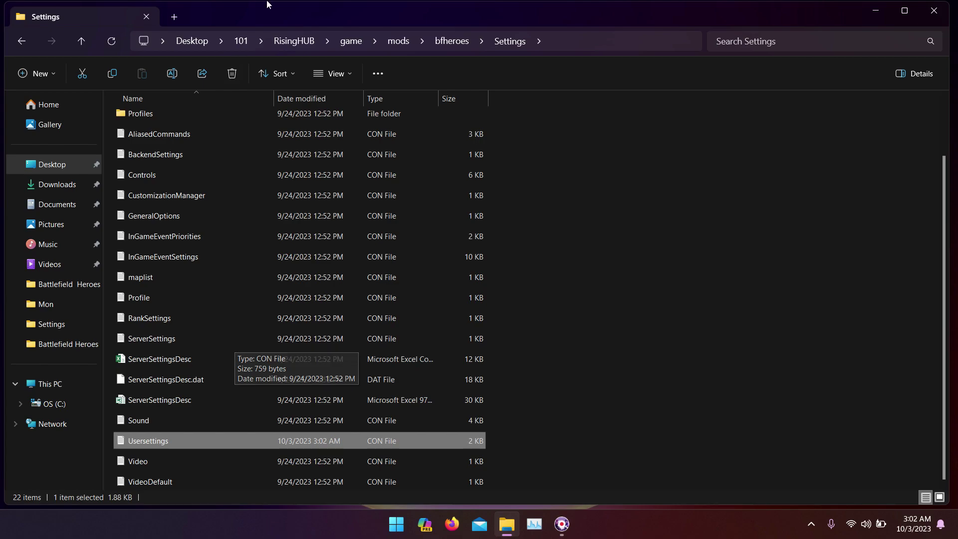
click(934, 11)
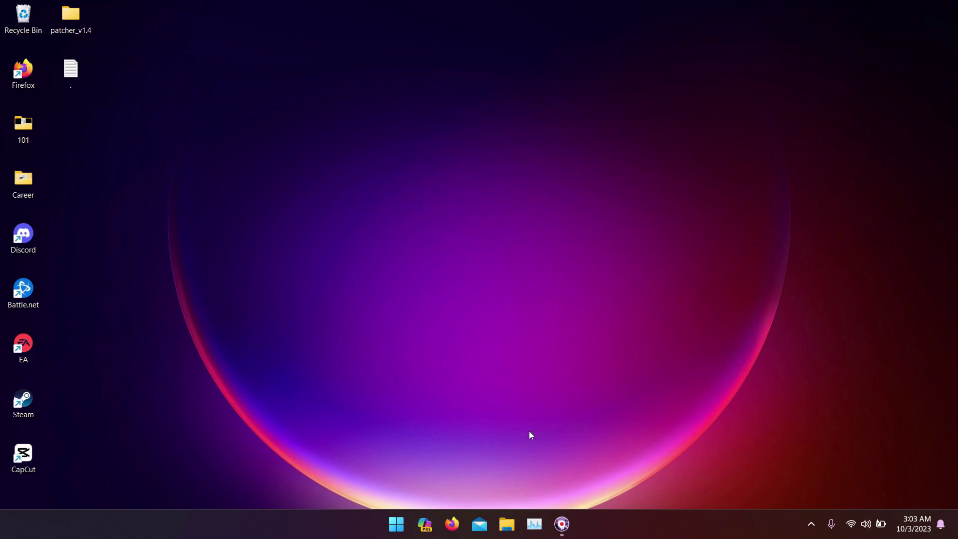
In Firefox's Google Drive, copy the share link of the patcher_v1.4 folder from My Drive.
click(452, 522)
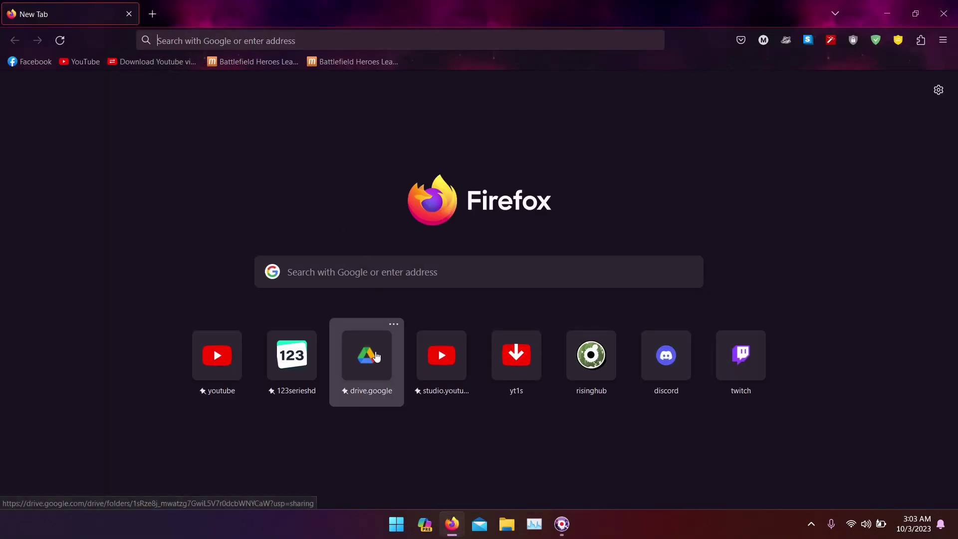
click(376, 355)
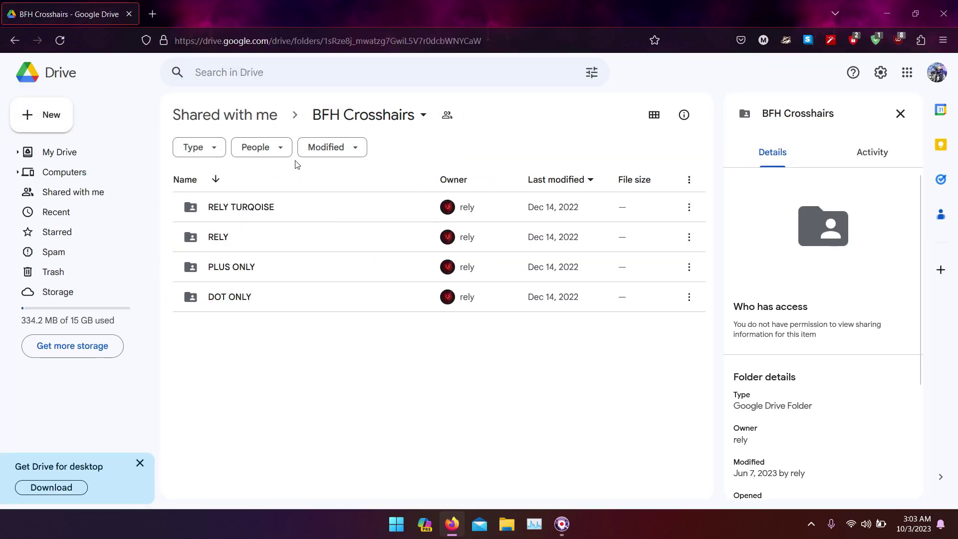
click(59, 151)
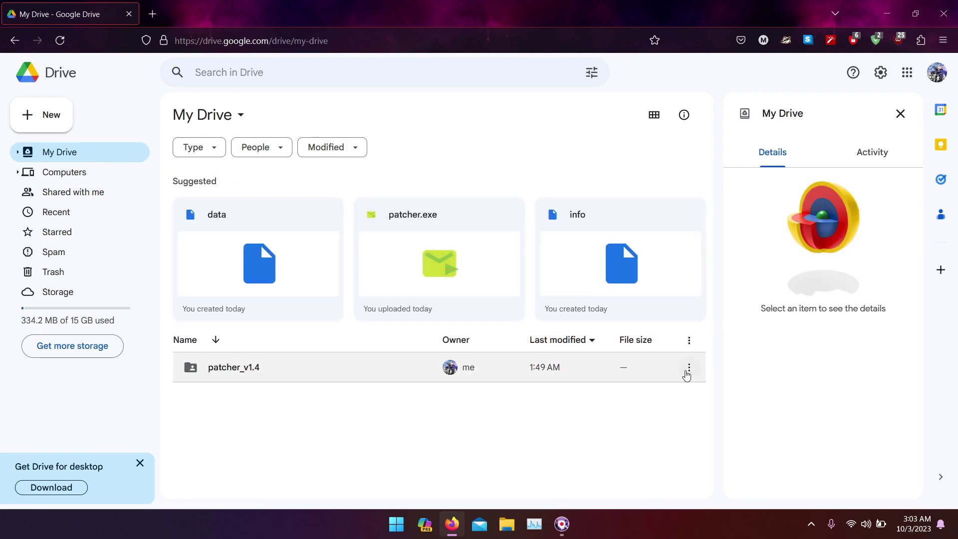
click(688, 372)
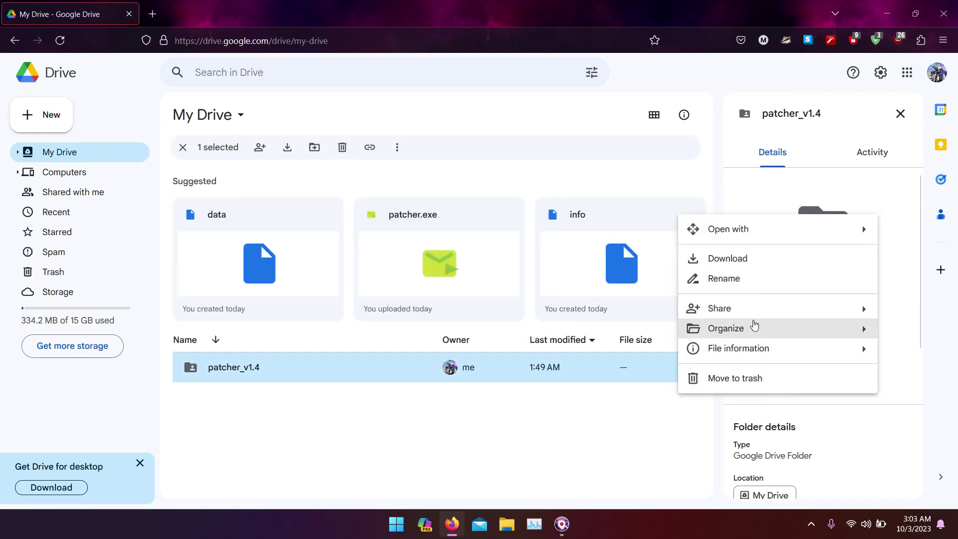
mouse_move(772, 335)
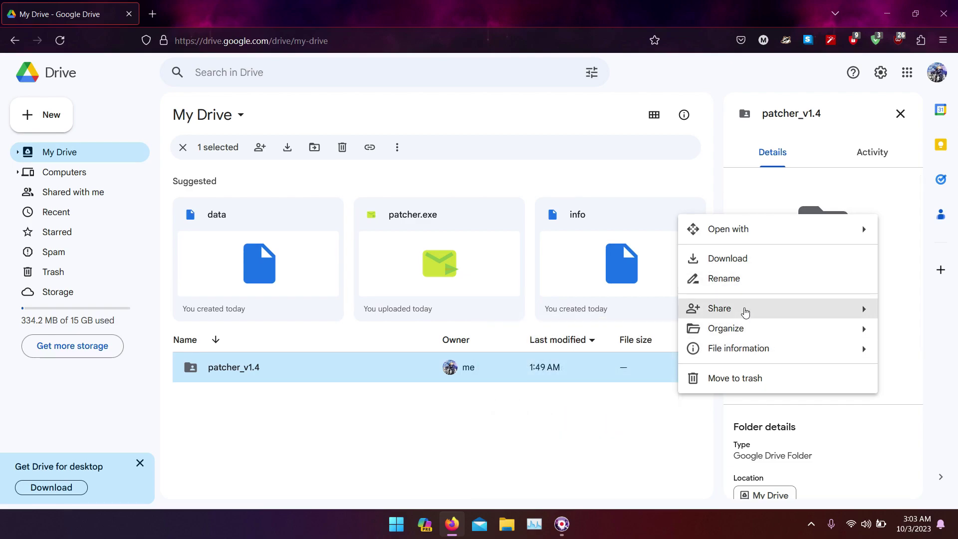
mouse_move(691, 316)
click(555, 335)
Open the patcher_v1.4 folder in a new tab, check the patcher folder's options, then close Firefox.
click(152, 10)
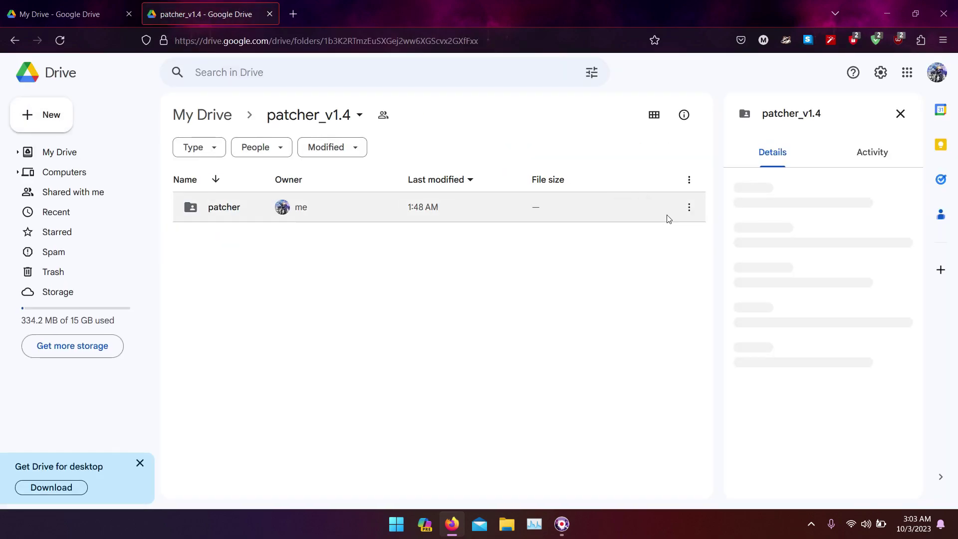
click(689, 207)
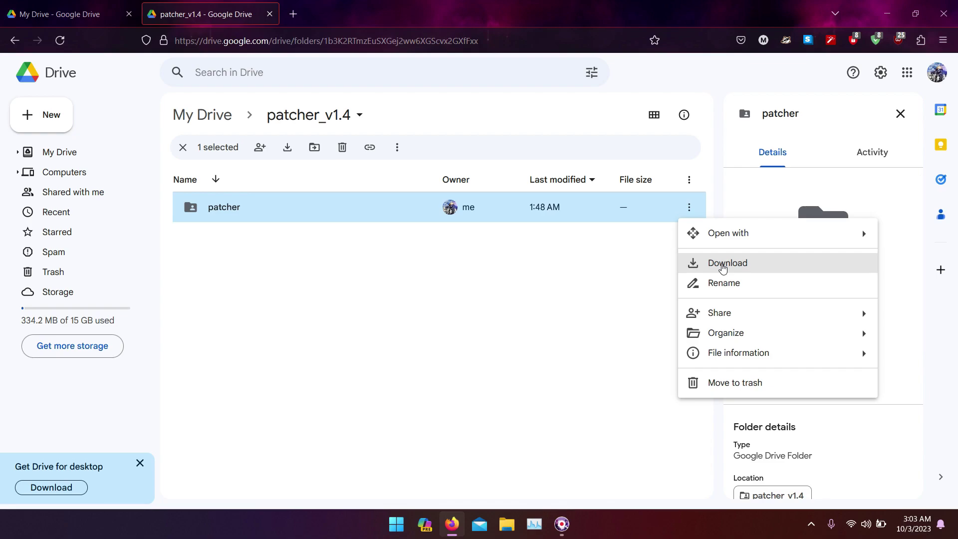
click(658, 291)
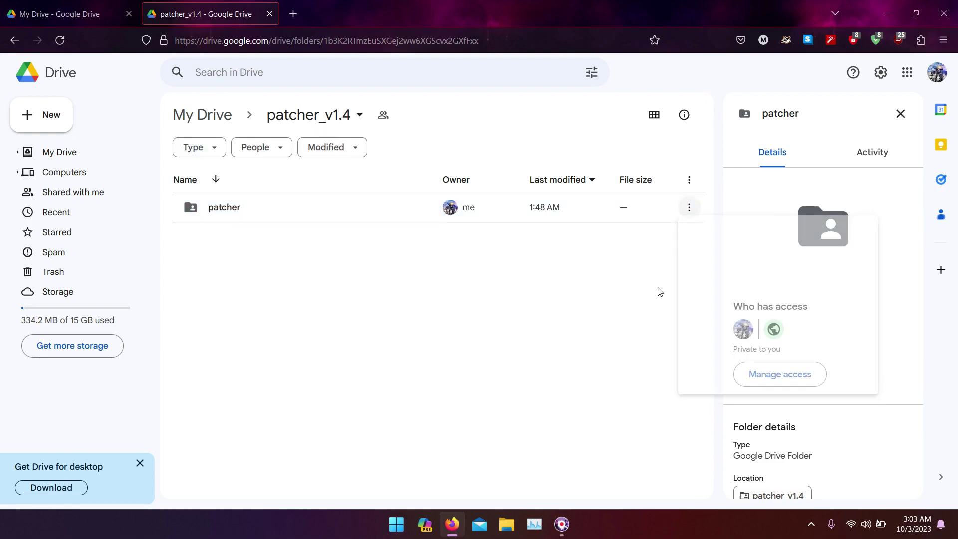
click(951, 19)
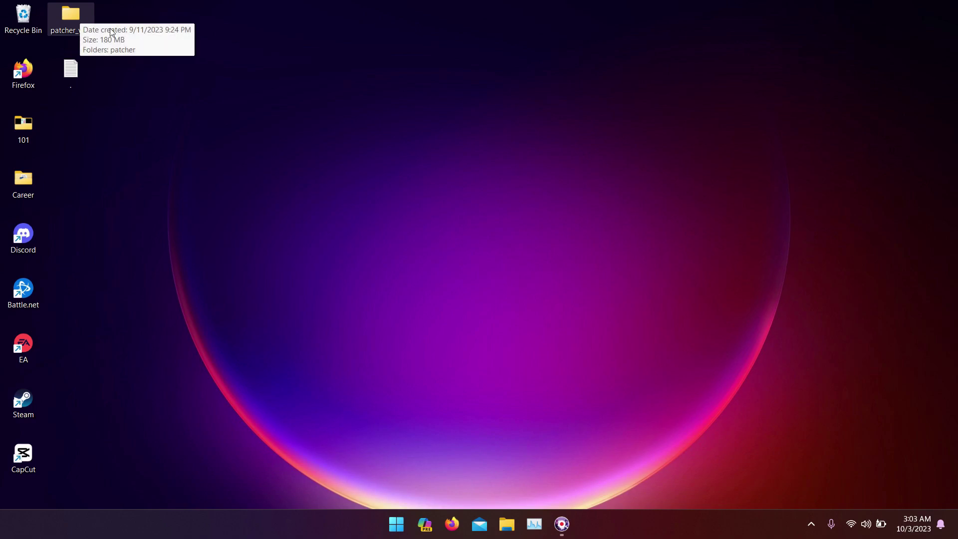
Open patcher_v1.4 > patcher from the desktop and select the patcher application.
double_click(70, 20)
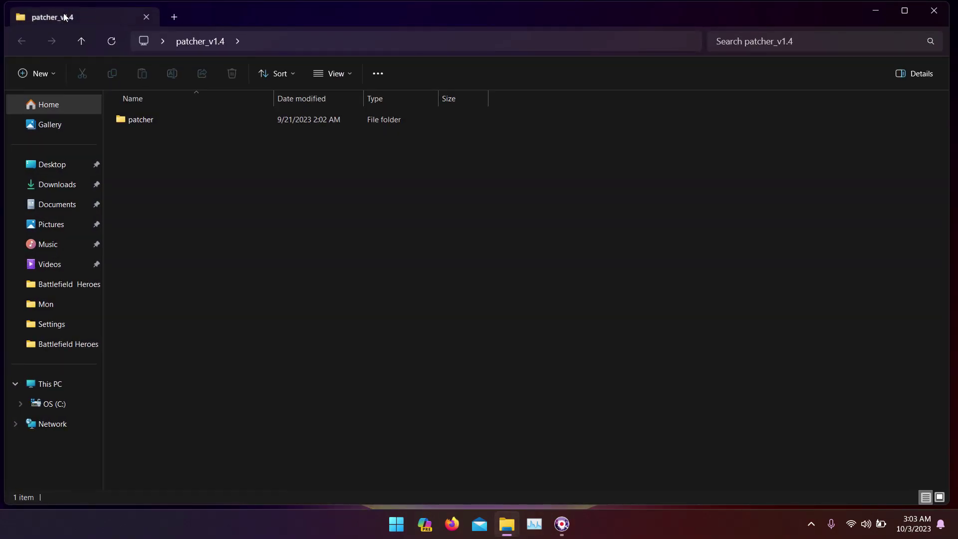
double_click(270, 119)
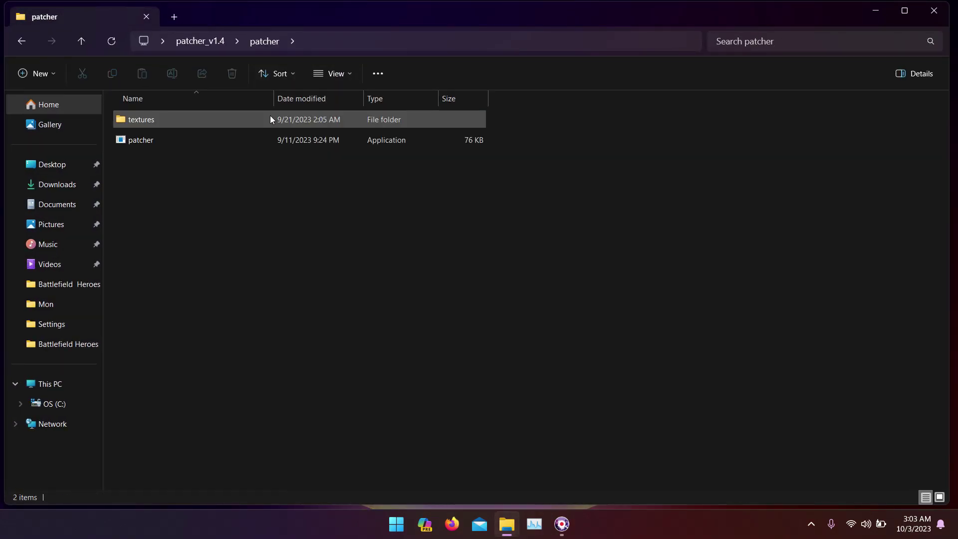
click(230, 133)
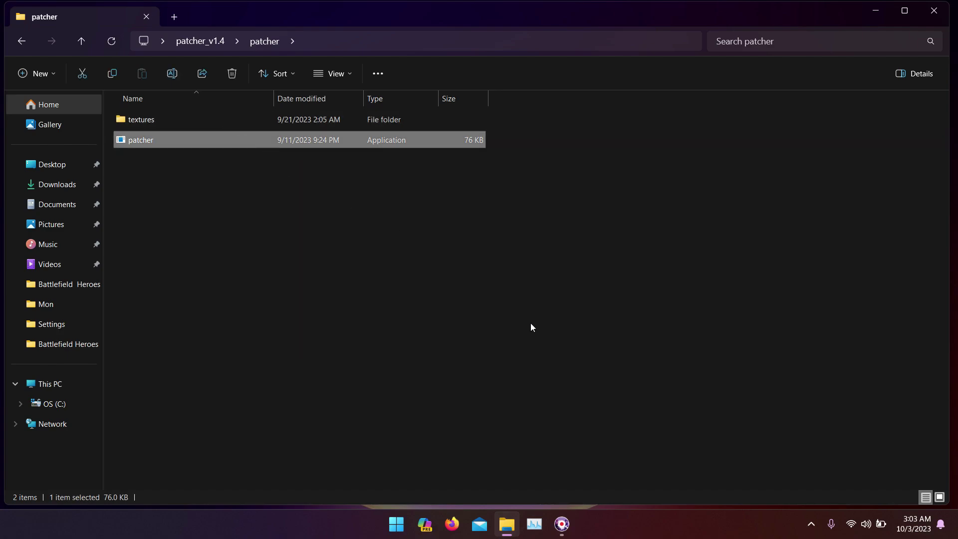
Launch Battlefield Heroes from the RisingHub launcher and hide the file browser.
click(561, 523)
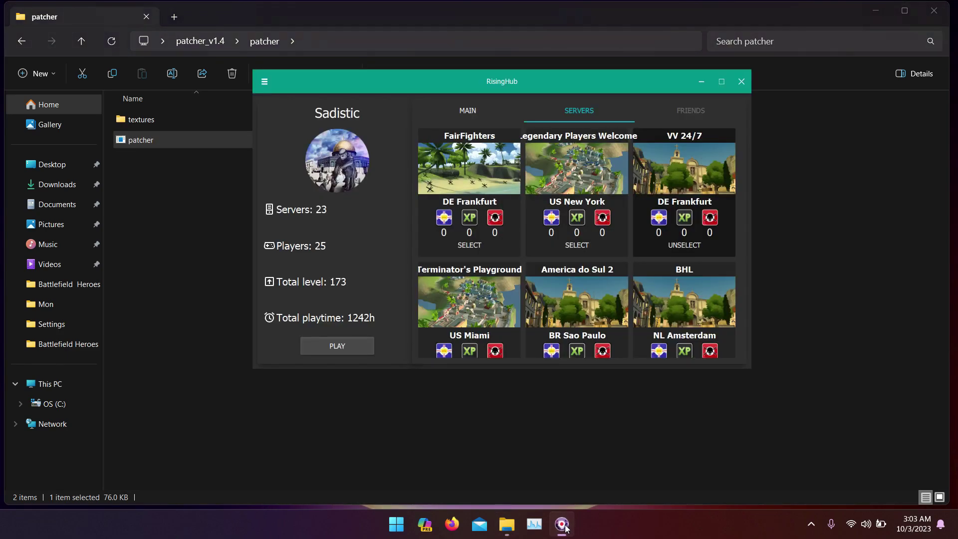
click(360, 348)
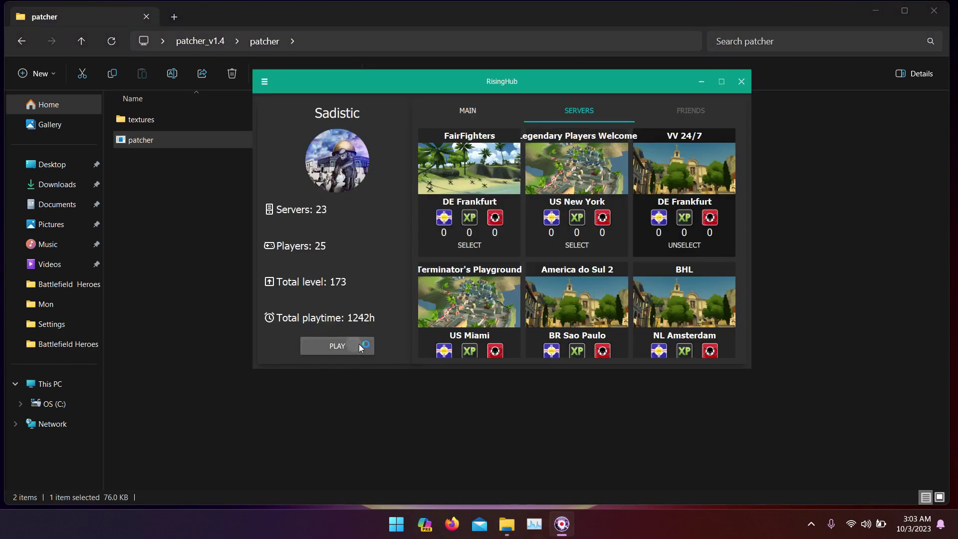
click(701, 81)
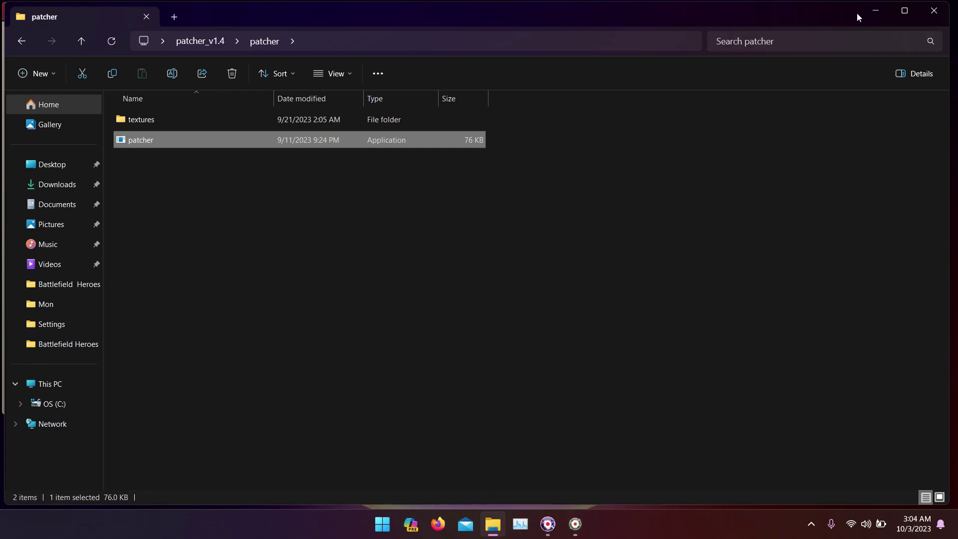
click(872, 9)
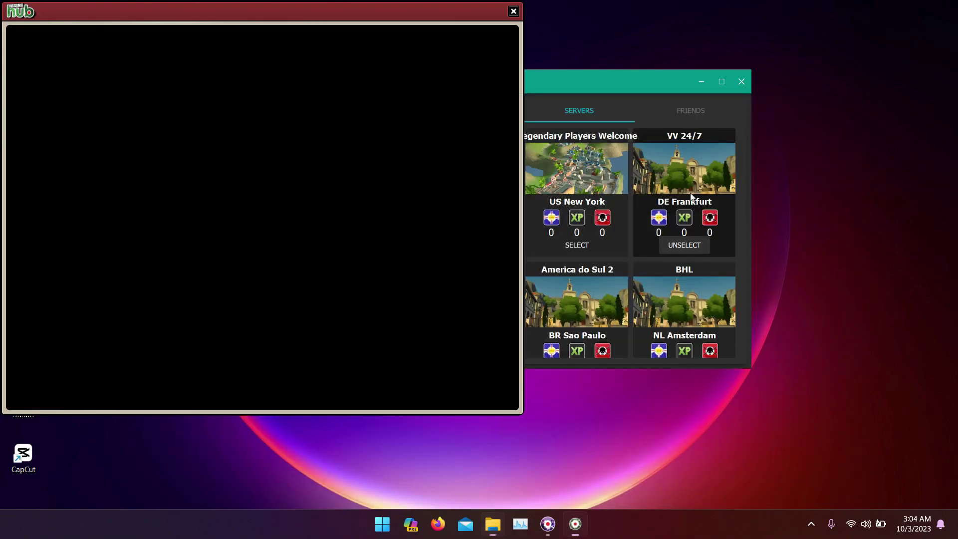
Maximize the launcher and select The Saloon (DE Frankfurt) server.
click(725, 81)
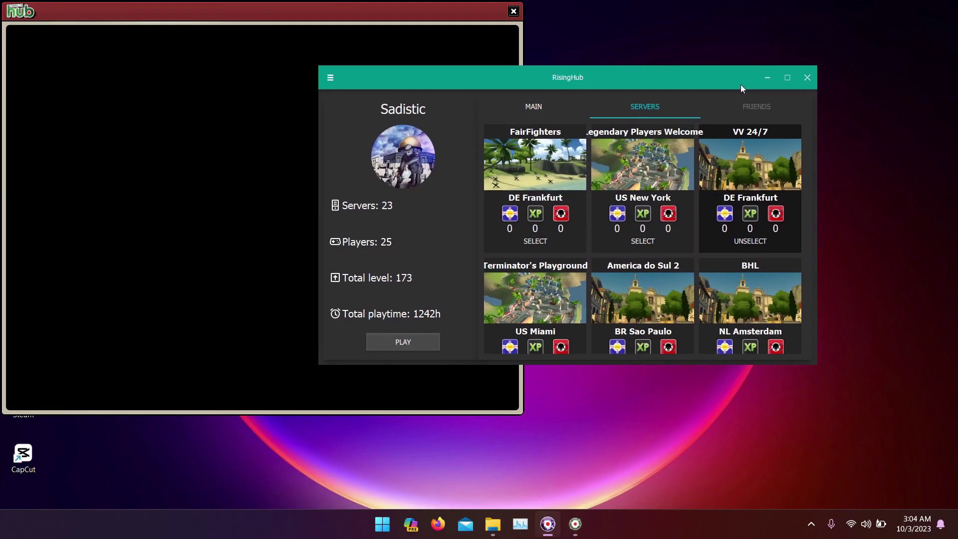
scroll(777, 245, down, 2)
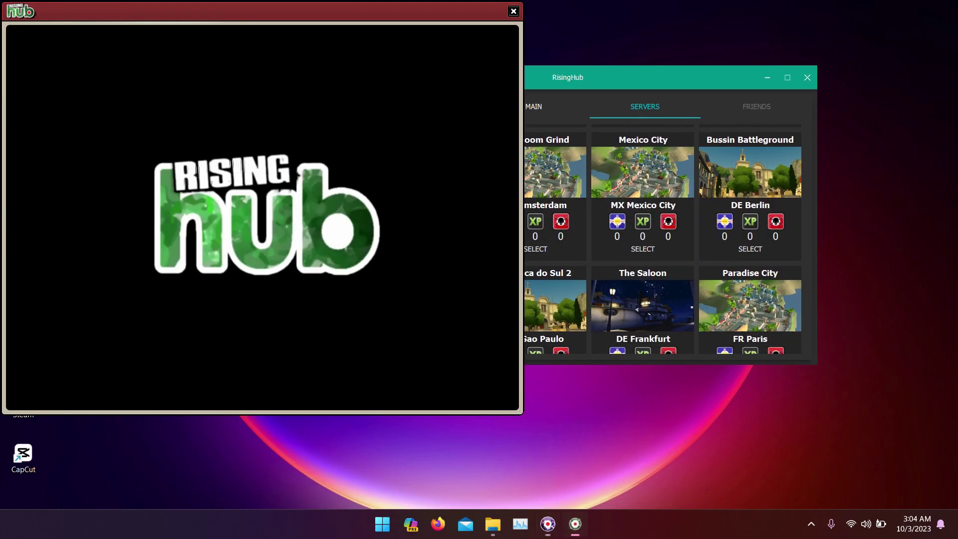
scroll(742, 308, up, 1)
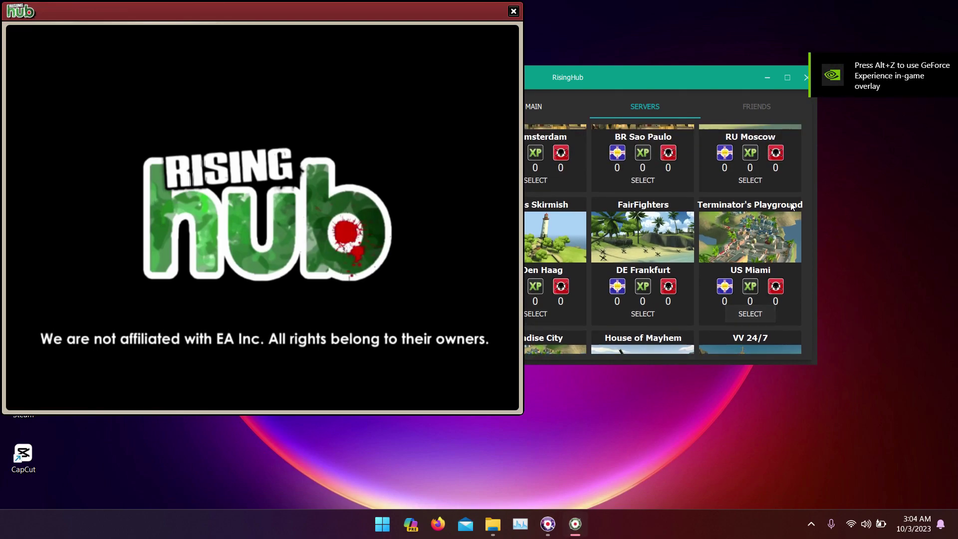
click(787, 77)
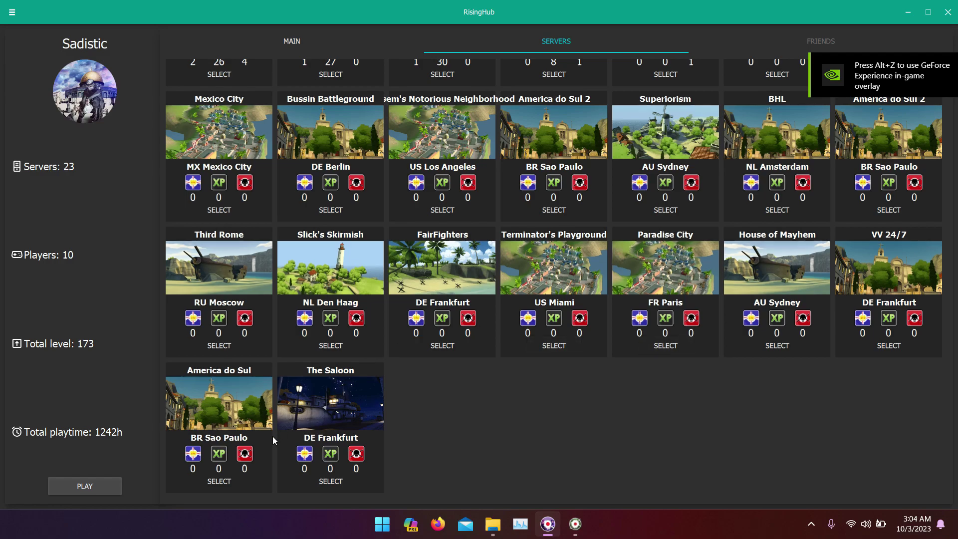
click(330, 481)
Let the game reach the six-hero choose-hero screen, then restore the patcher folder.
click(947, 12)
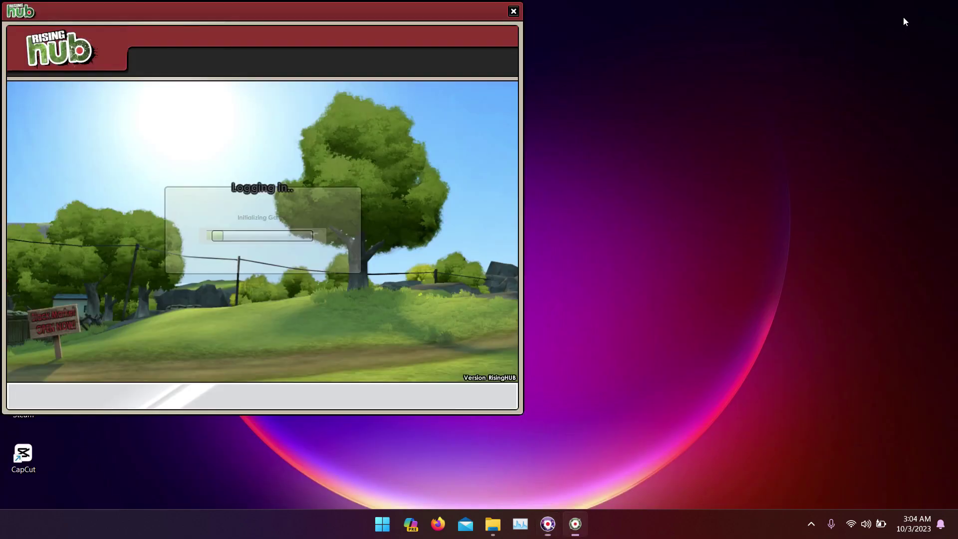
drag(406, 17, 550, 12)
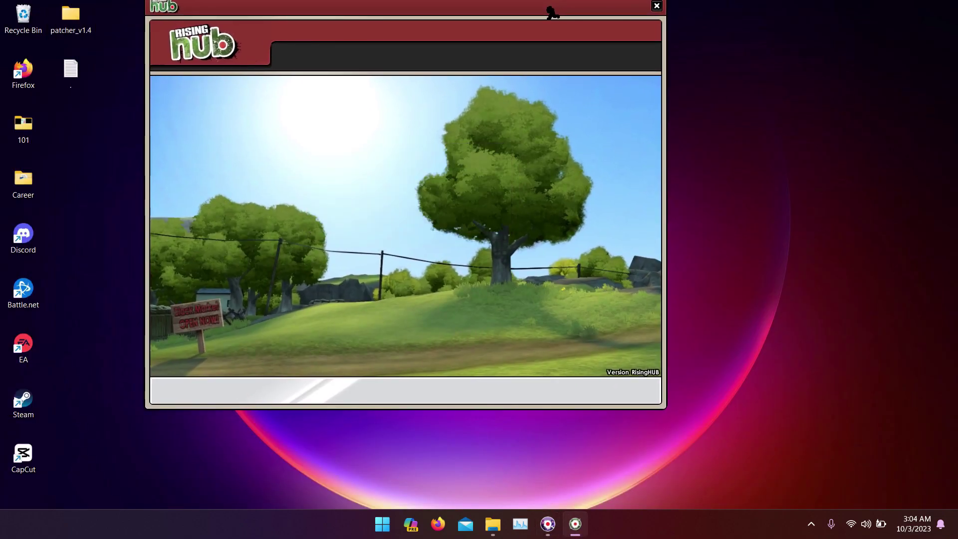
click(548, 521)
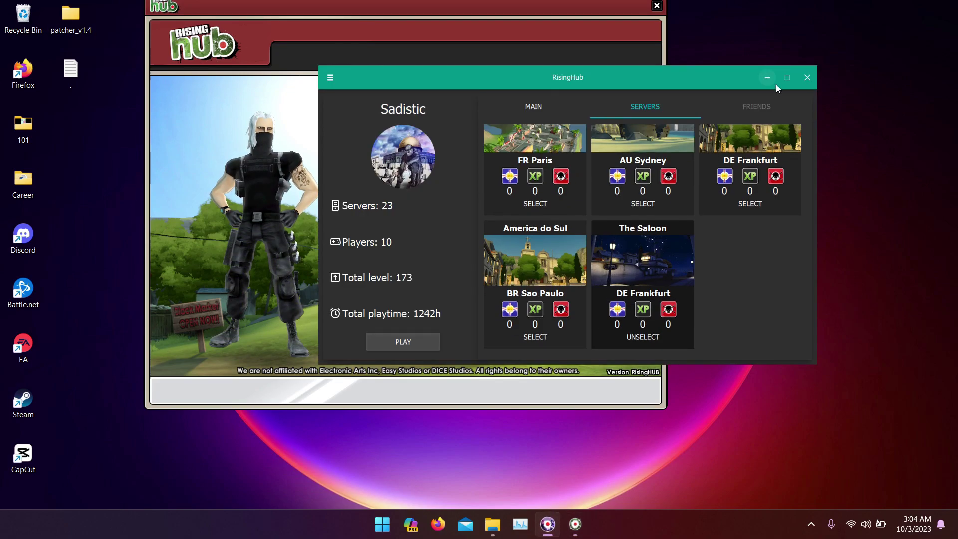
click(787, 78)
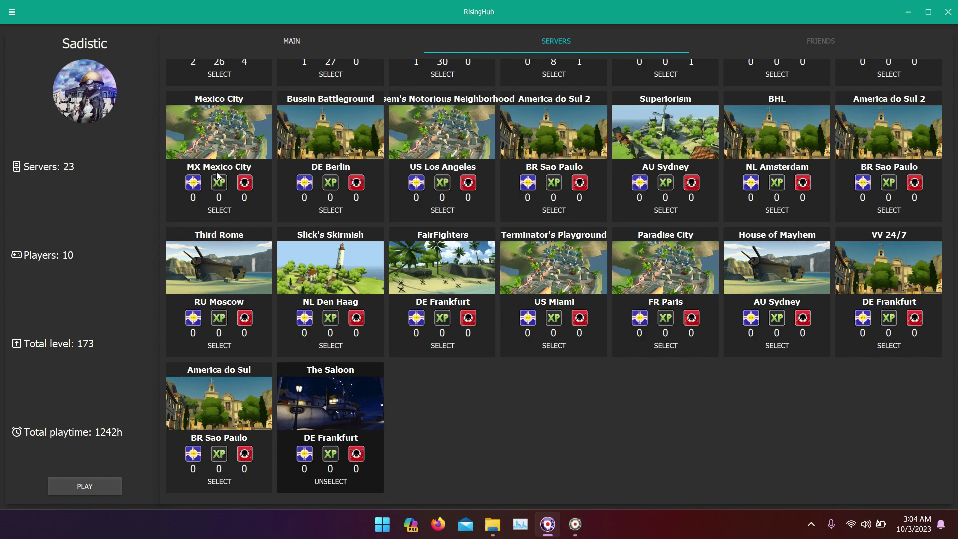
click(907, 12)
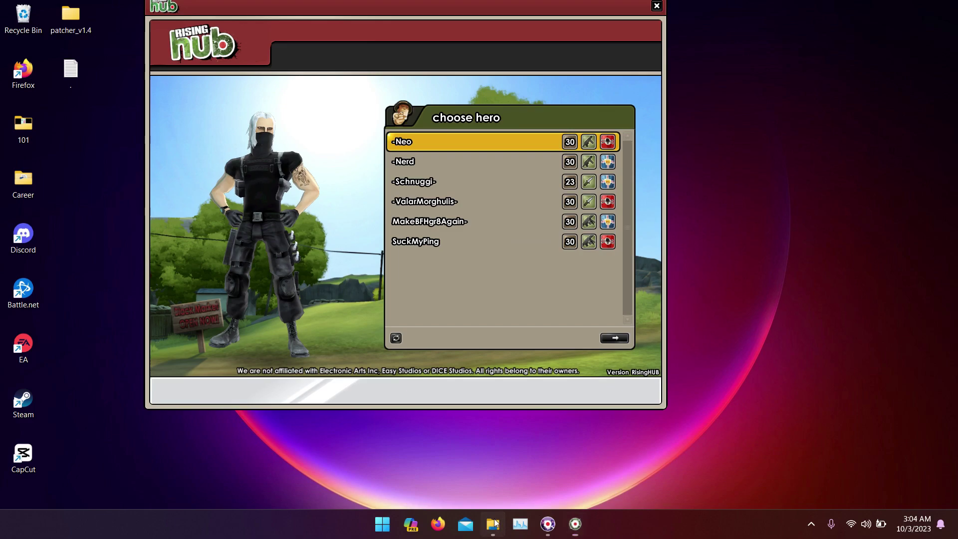
click(493, 523)
Run patcher.exe as administrator and approve the User Account Control prompt.
right_click(196, 138)
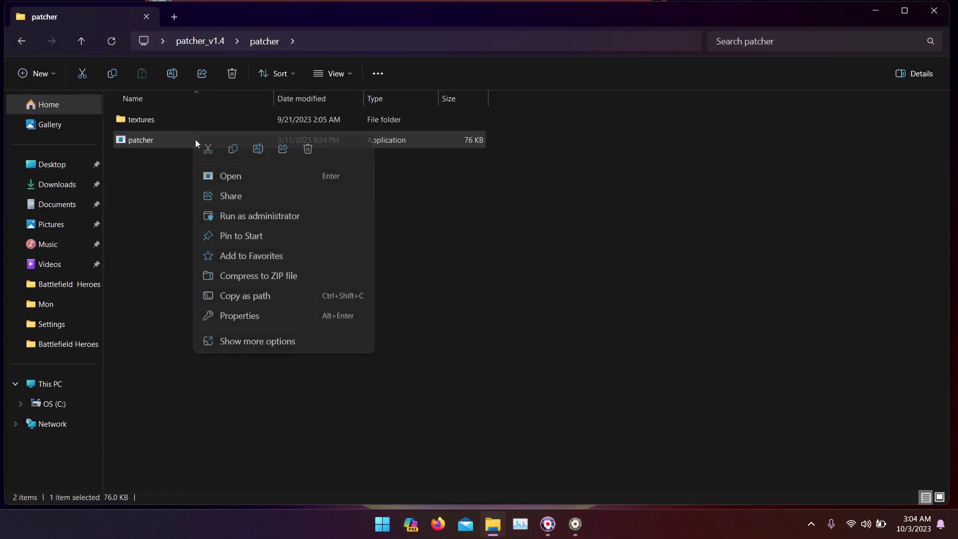
click(242, 216)
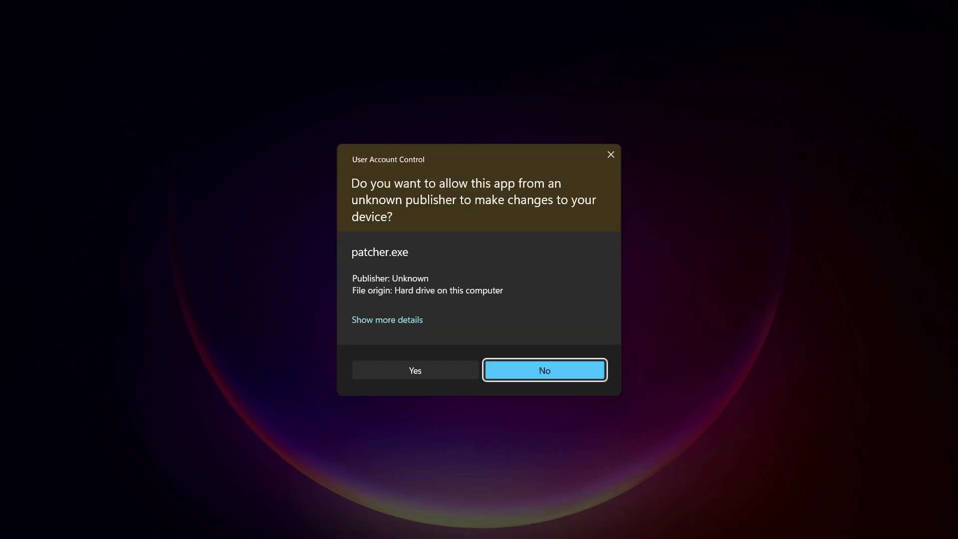
click(433, 375)
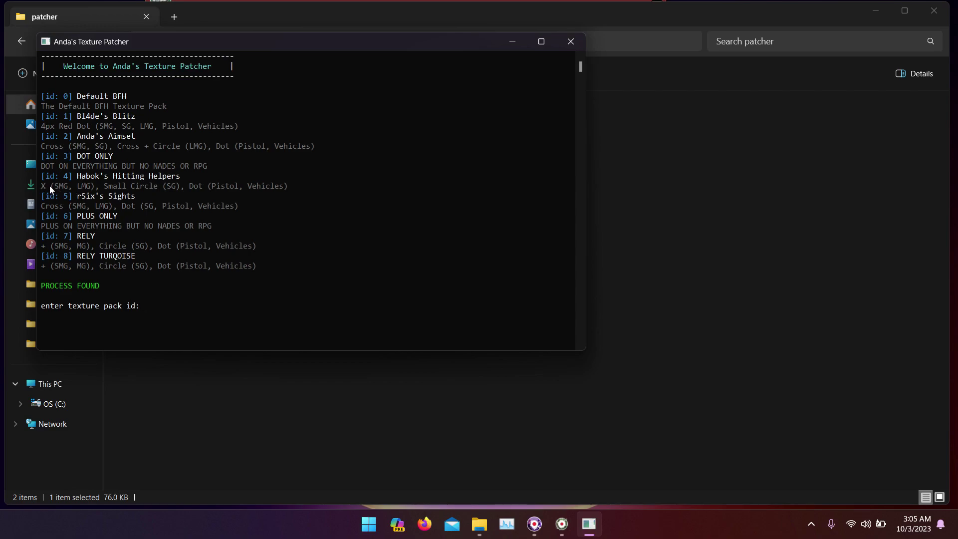
Apply texture pack 4 (Habok's Hitting Helpers), close Explorer, and start PLAY NOW matchmaking.
key(Return)
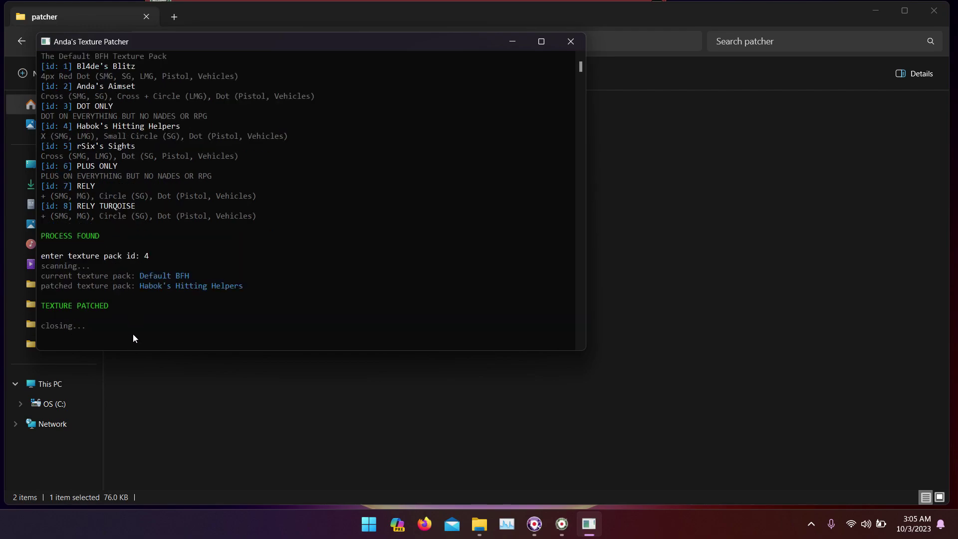
click(934, 10)
click(640, 64)
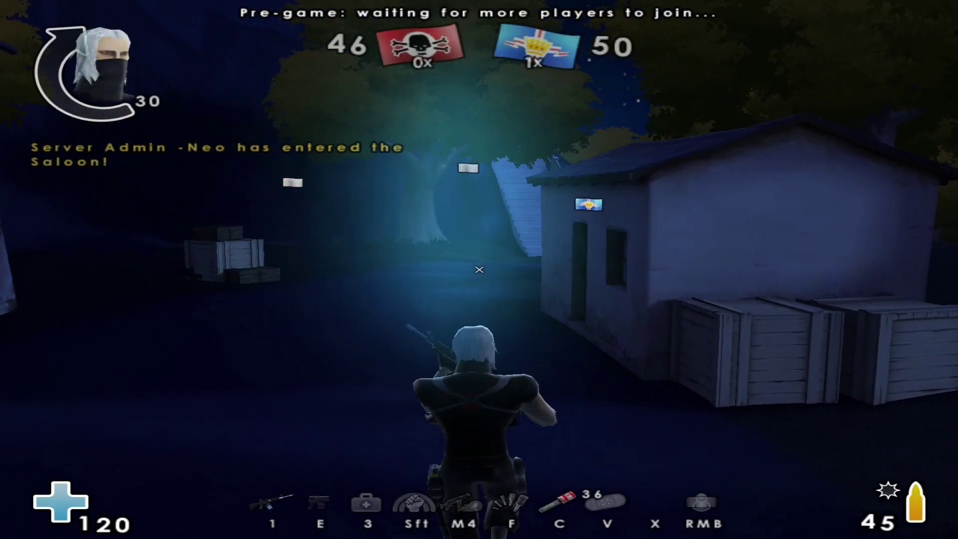
Equip the rifle to view the X crosshair, switch to windowed mode, then show the desktop.
key(1)
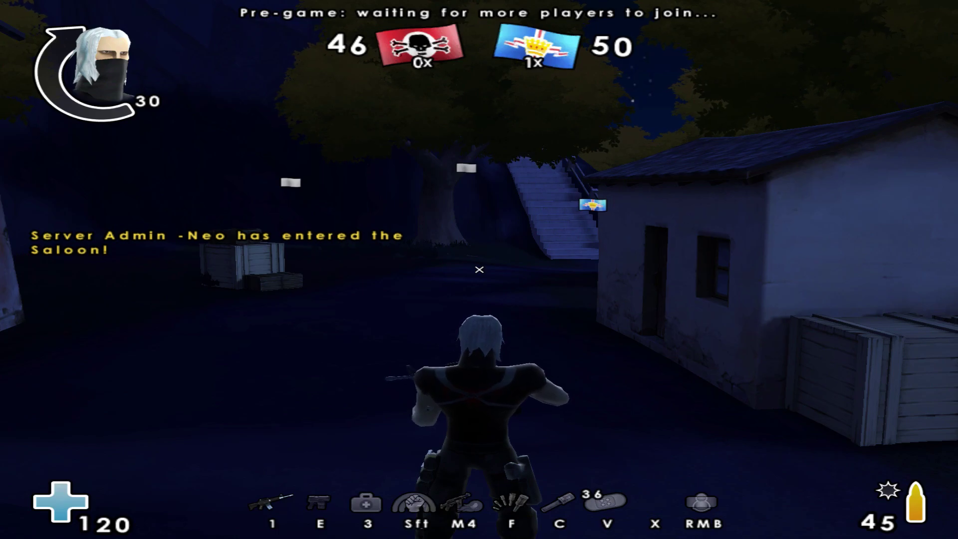
key(alt+Return)
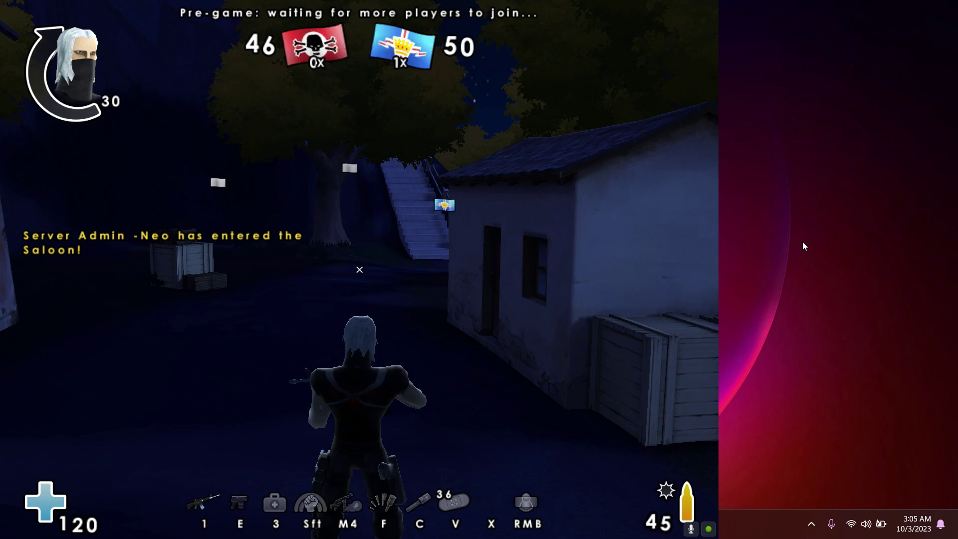
key(super+d)
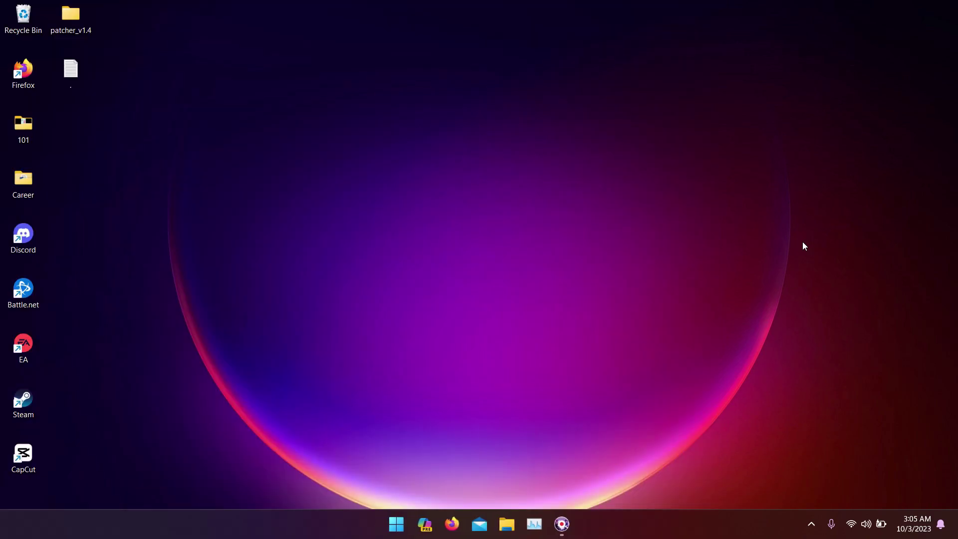
Open the '.' notes file and review the renderer toggles from drawundergrowth to drawshadows.
double_click(79, 72)
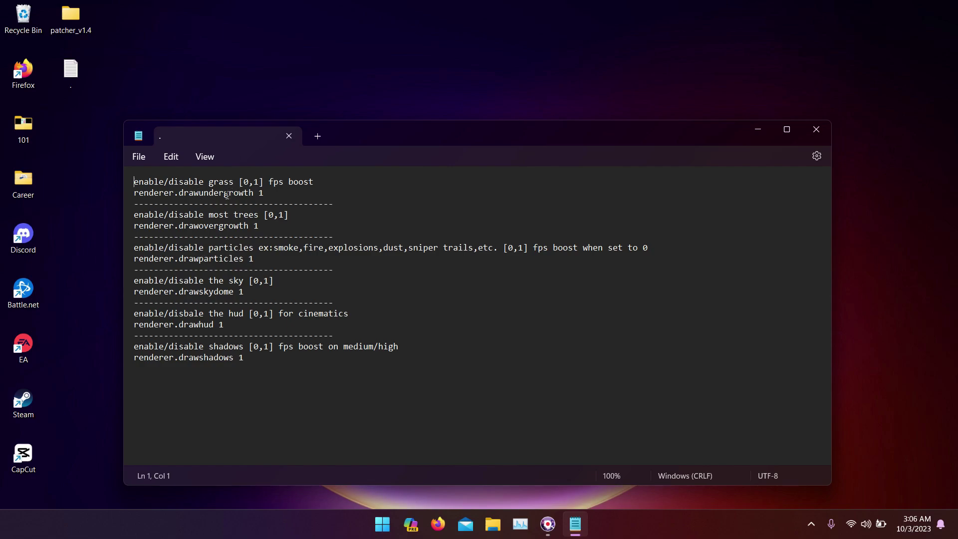
drag(156, 184, 211, 180)
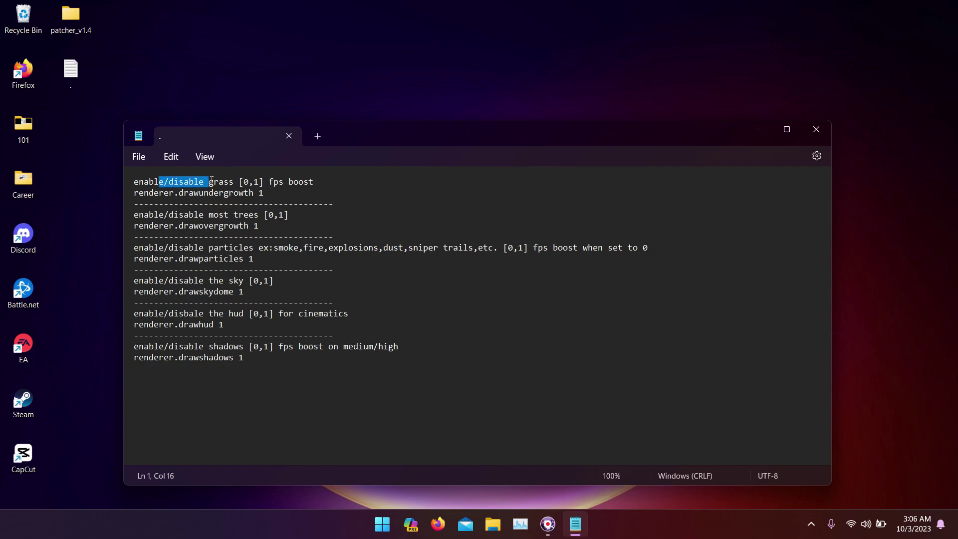
drag(248, 215, 195, 218)
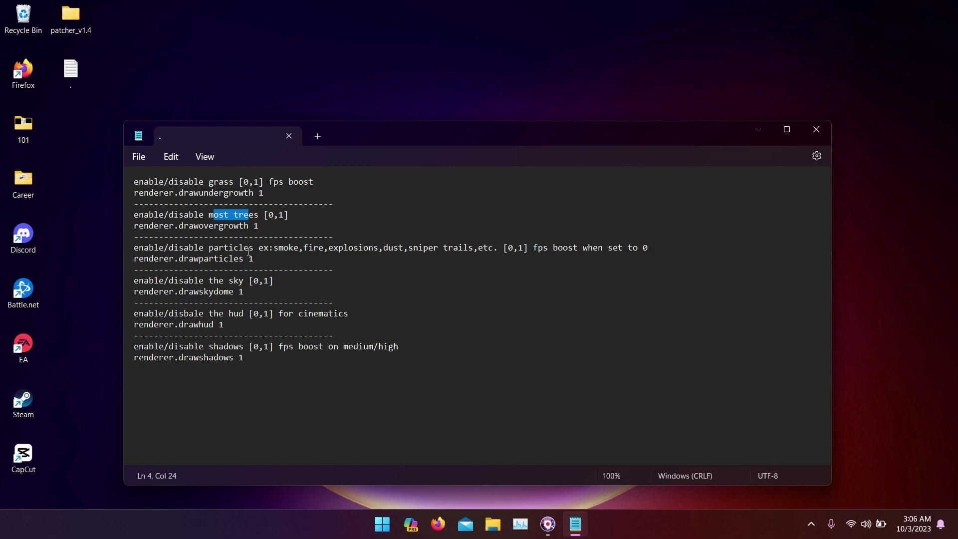
click(359, 210)
drag(362, 248, 379, 248)
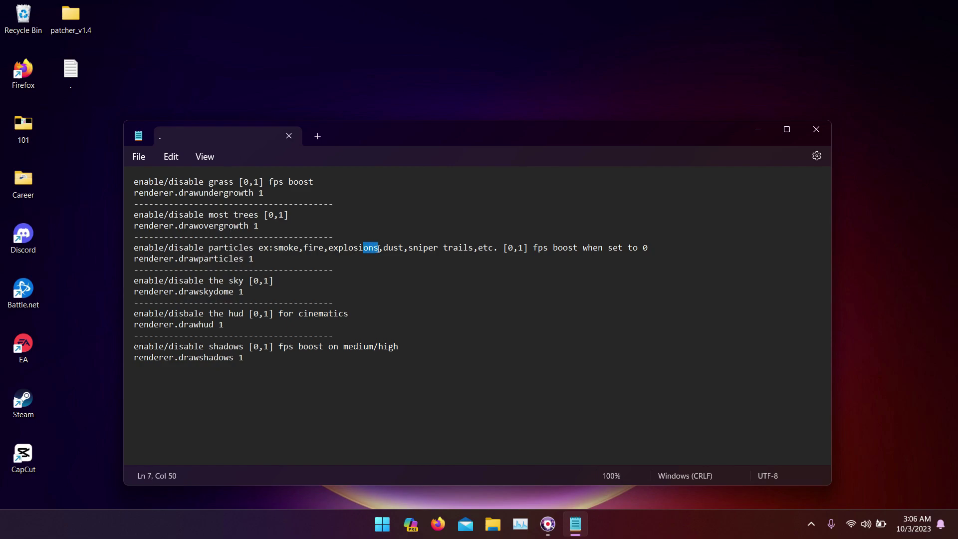
click(401, 283)
drag(445, 135, 457, 99)
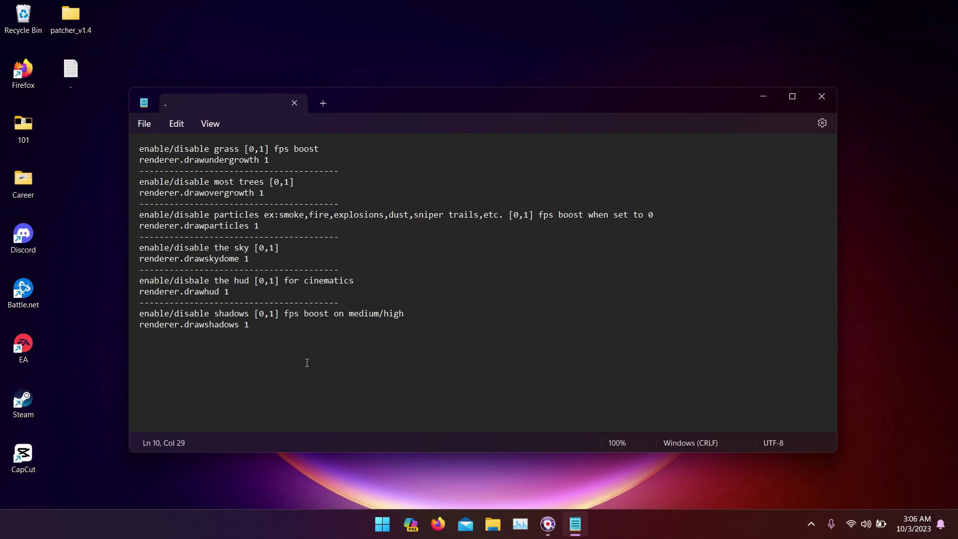
Navigate File Explorer to the Documents\Battlefield Heroes folder.
click(492, 524)
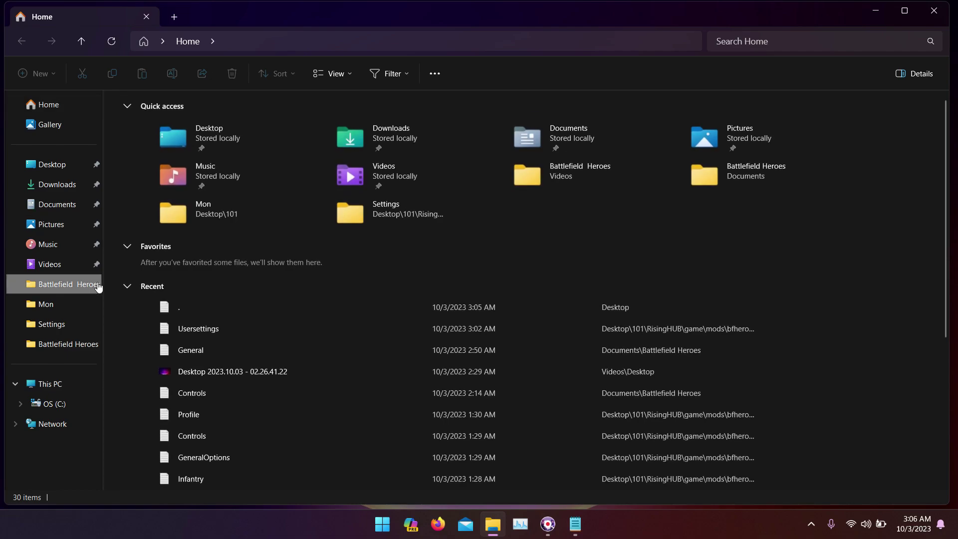
click(99, 285)
click(83, 344)
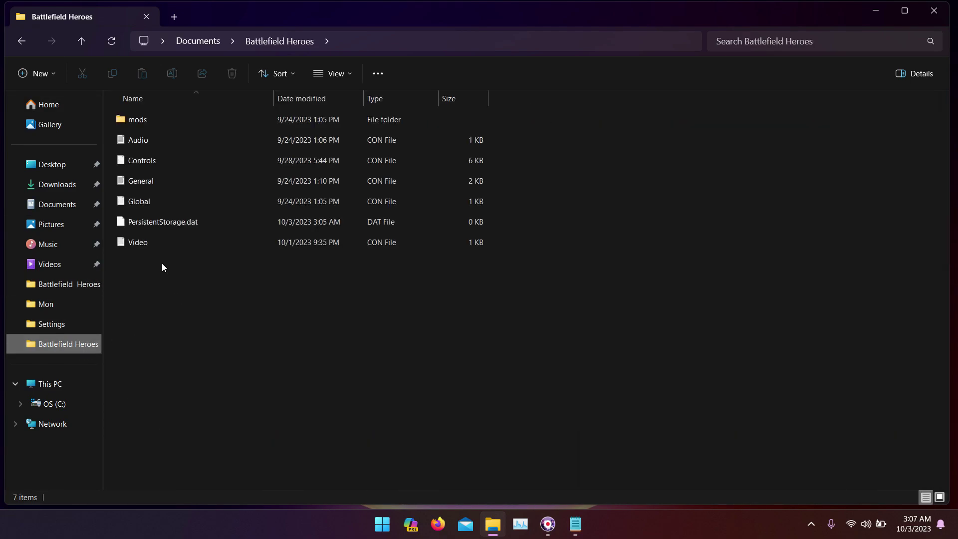
Review General's properties without changes, then open General in Notepad.
click(160, 180)
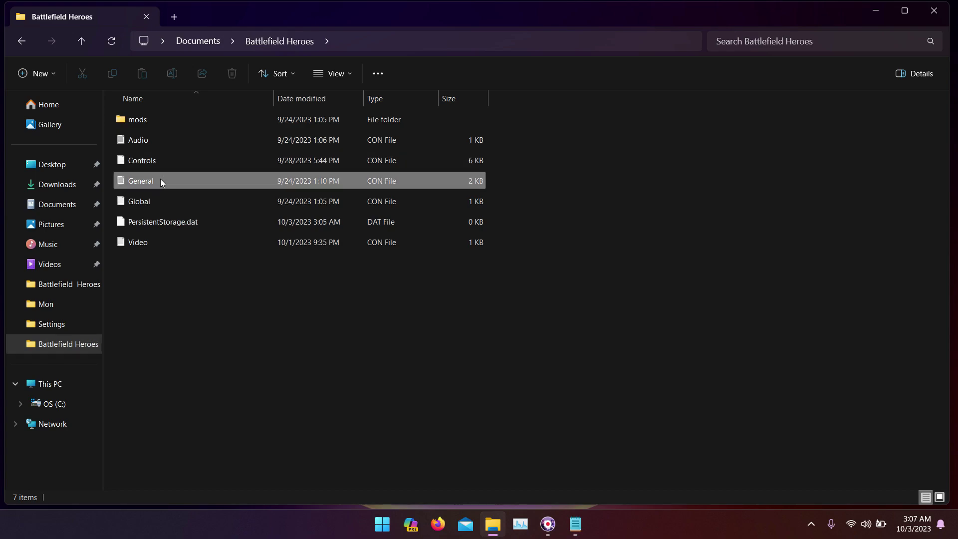
right_click(160, 182)
click(224, 339)
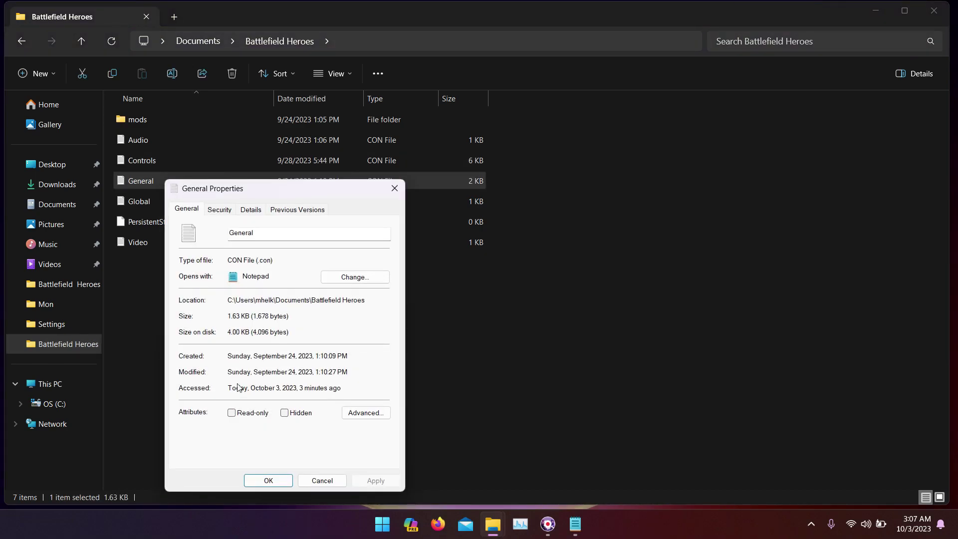
click(322, 480)
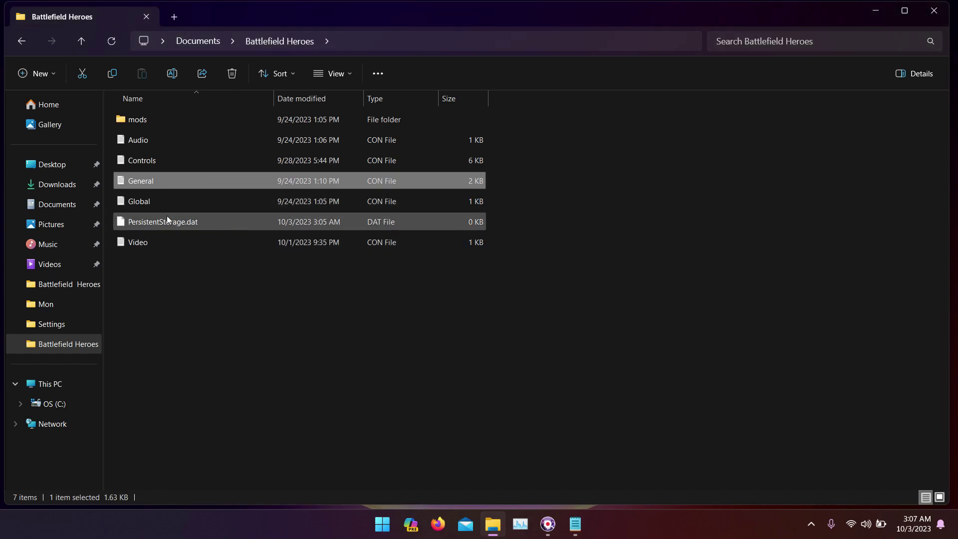
double_click(179, 181)
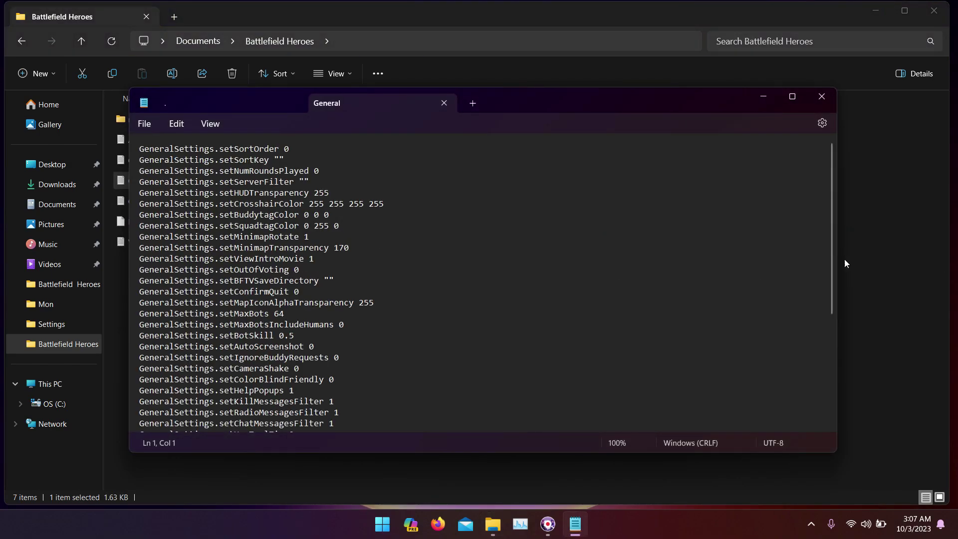
Start a new line at the end of the General file.
drag(831, 277, 818, 428)
click(434, 412)
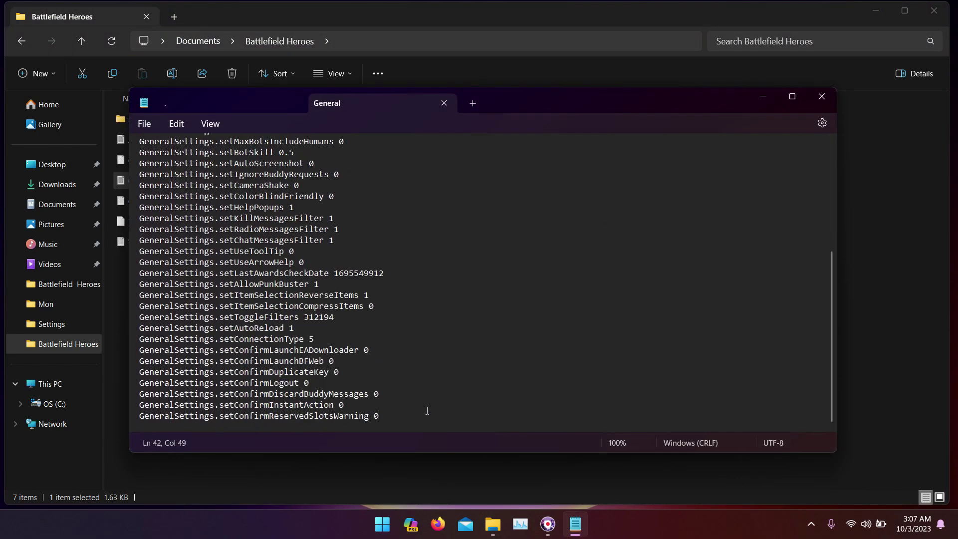
key(Return)
click(575, 528)
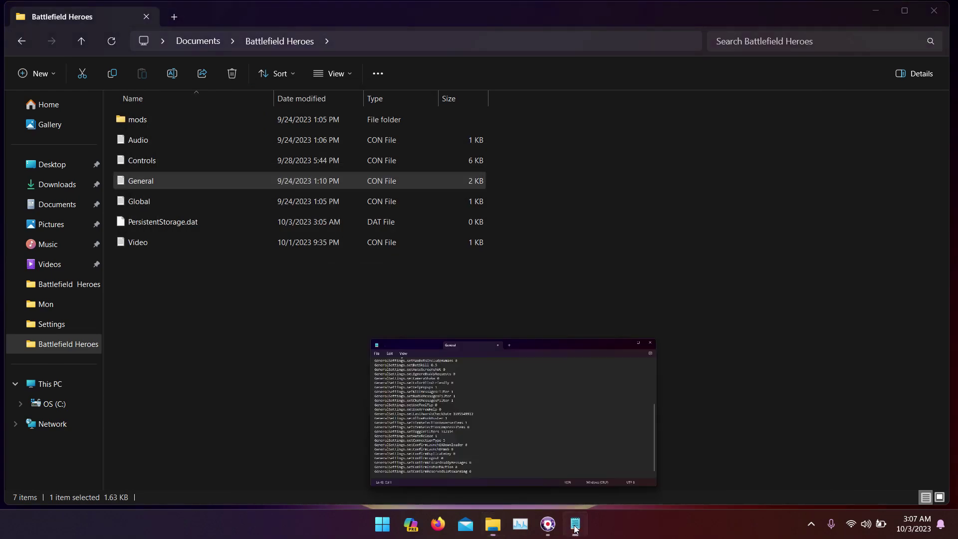
click(575, 529)
click(876, 10)
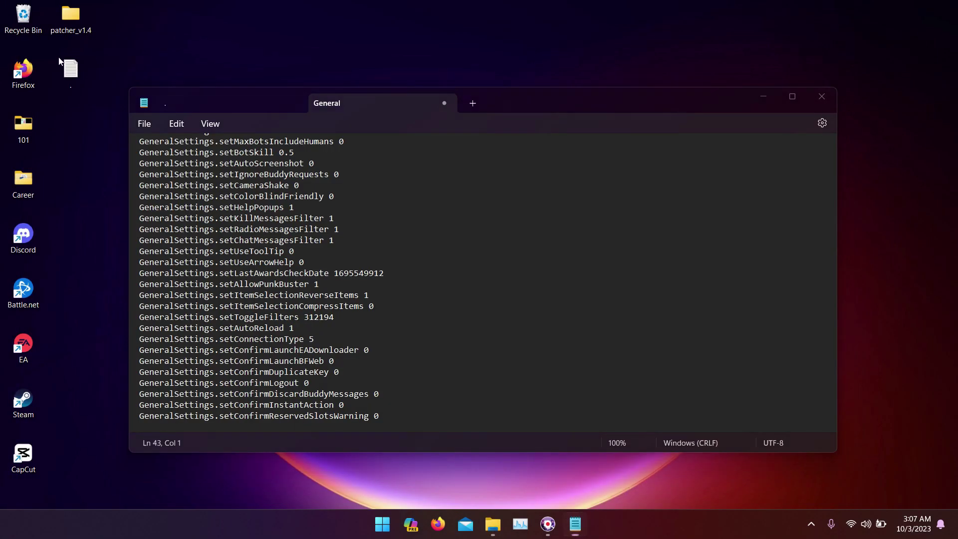
Open the '.' notes file and copy the renderer.drawundergrowth 1 line.
double_click(71, 69)
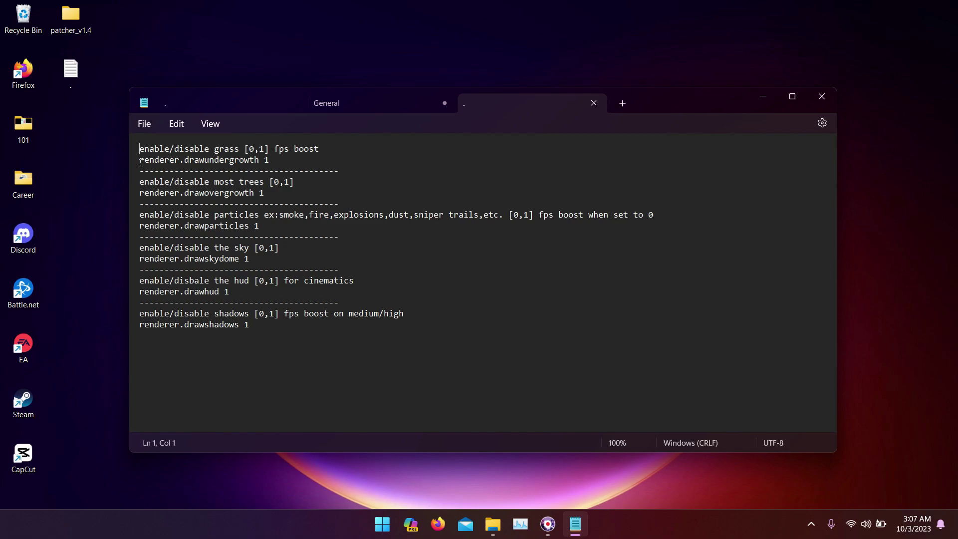
mouse_move(141, 161)
mouse_down()
mouse_move(265, 160)
mouse_move(142, 162)
mouse_up()
key(ctrl+c)
click(267, 159)
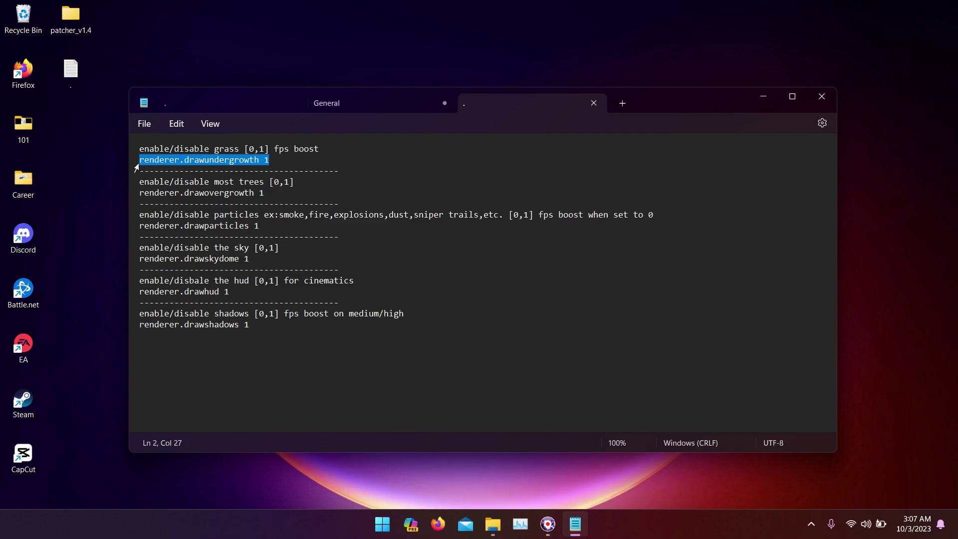
Reopen General and paste renderer.drawundergrowth 1 on a new last line.
click(493, 525)
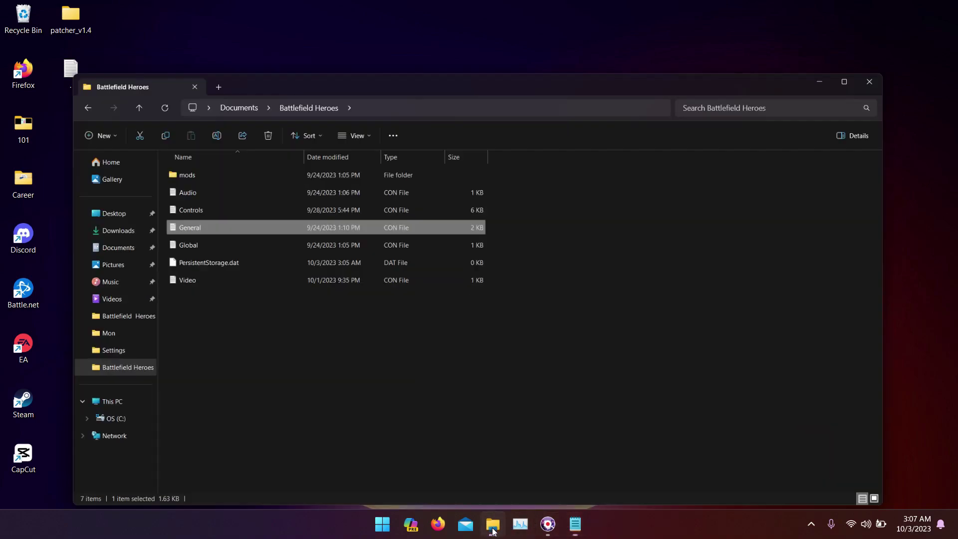
click(575, 525)
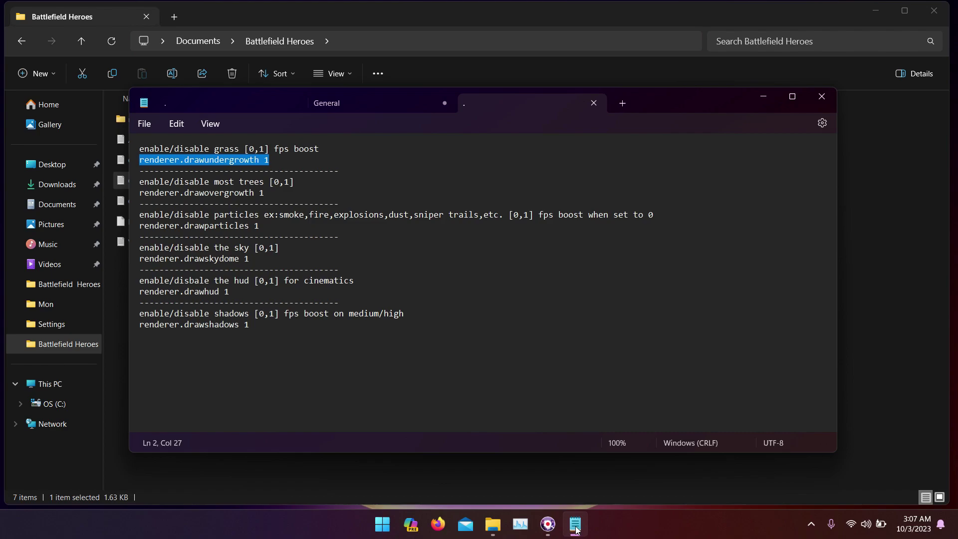
click(126, 254)
double_click(150, 181)
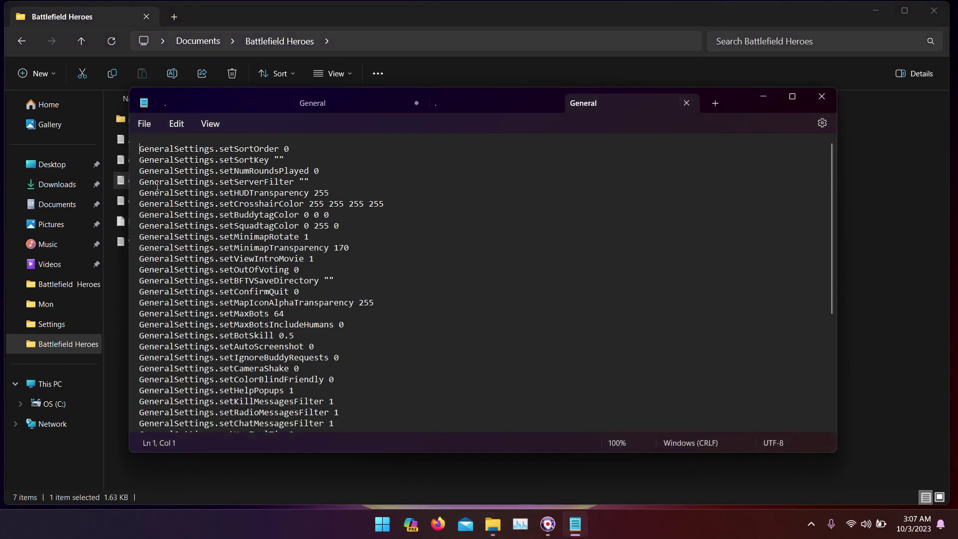
drag(830, 304, 813, 441)
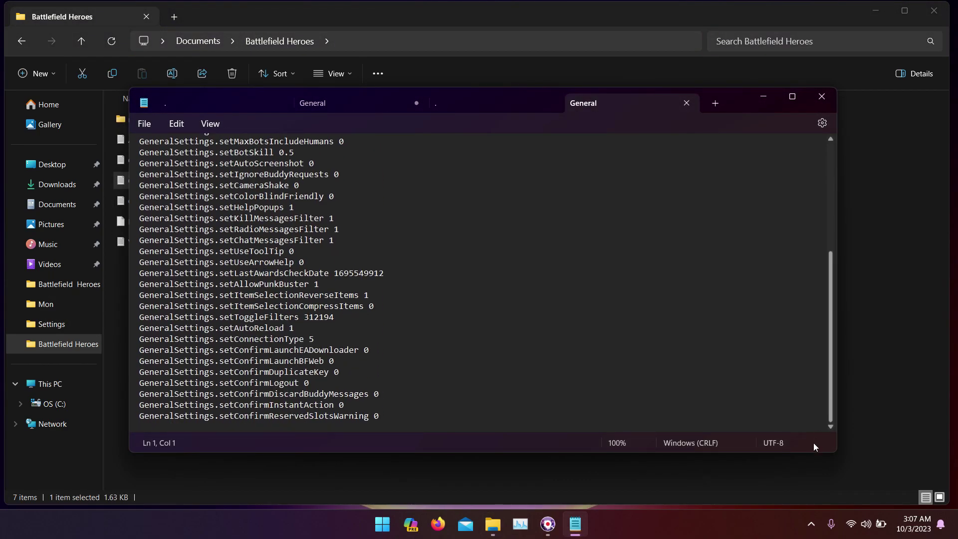
click(505, 408)
key(Down)
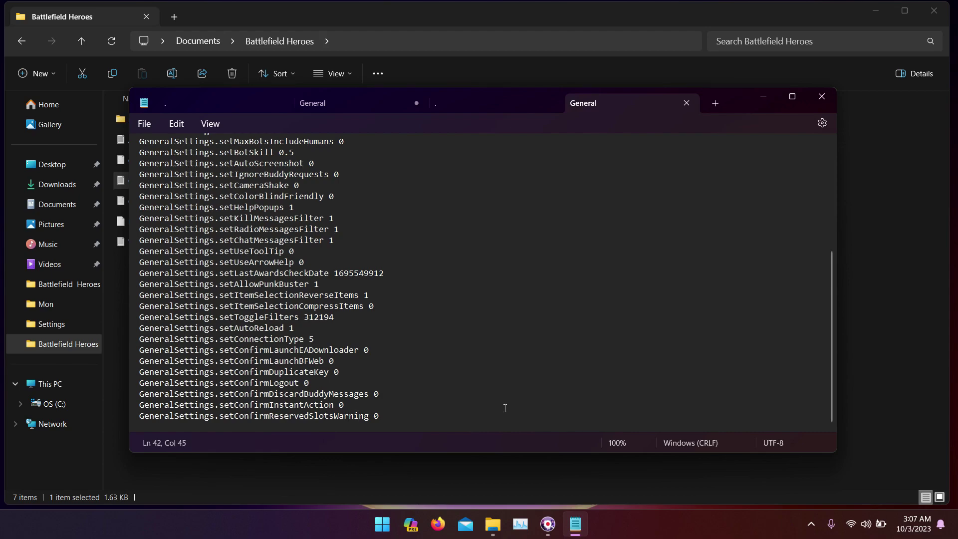
key(Right)
key(Right)
key(Right)
key(Right)
key(Return)
key(ctrl+v)
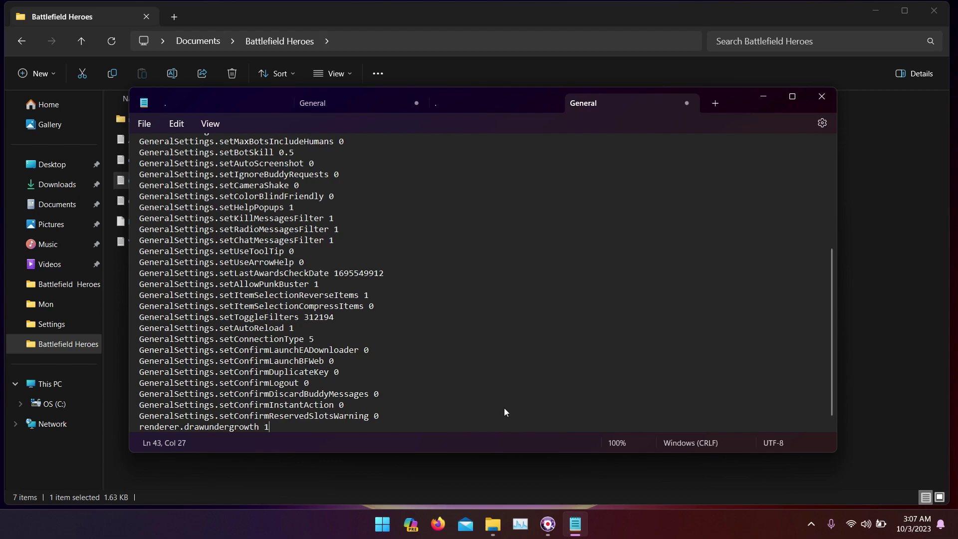
Close Notepad, choosing Don't save for both General tabs.
click(144, 123)
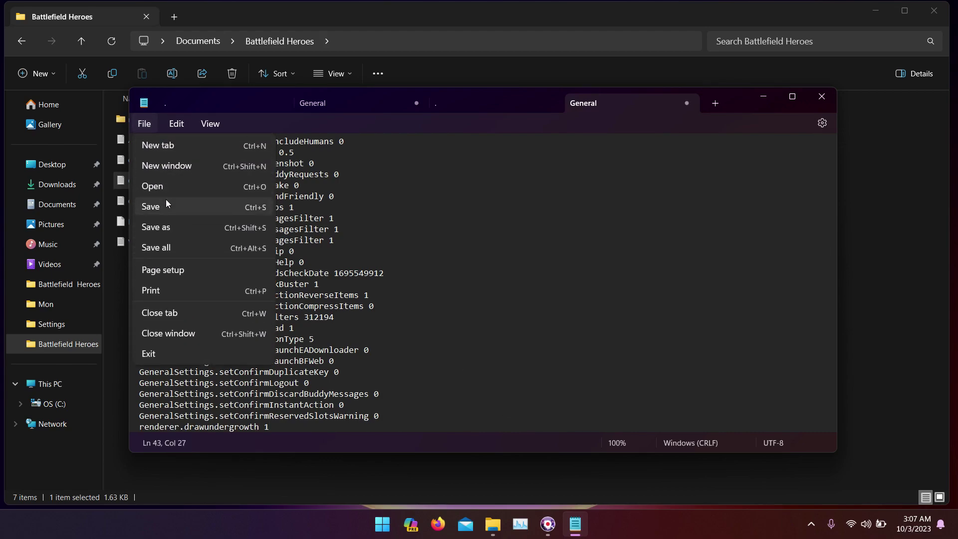
click(818, 103)
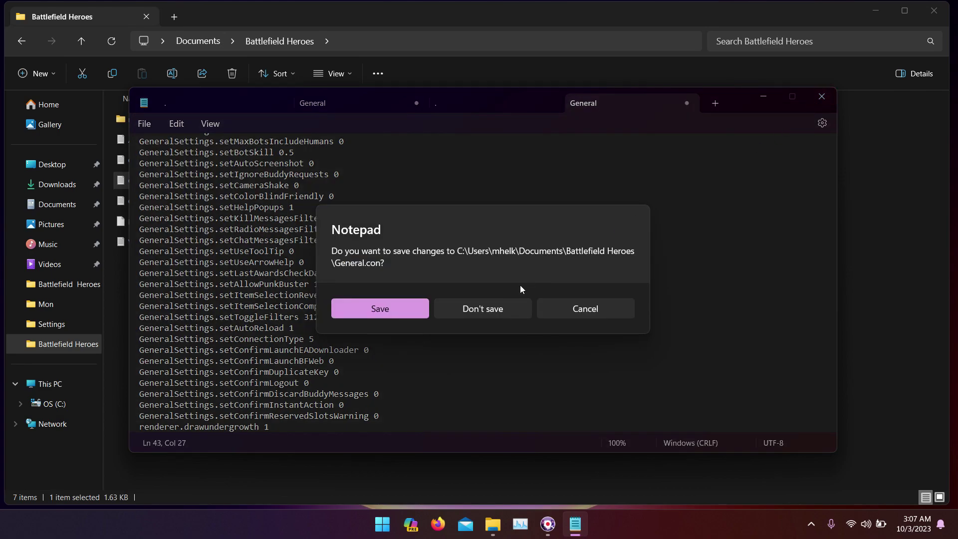
click(503, 303)
click(501, 303)
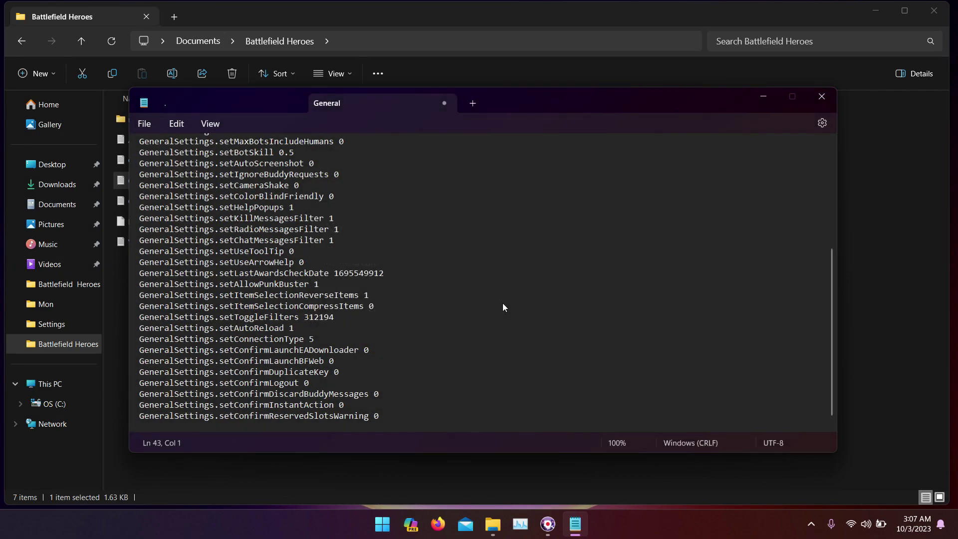
Check General's properties, cancel, and close the Battlefield Heroes folder window.
right_click(236, 180)
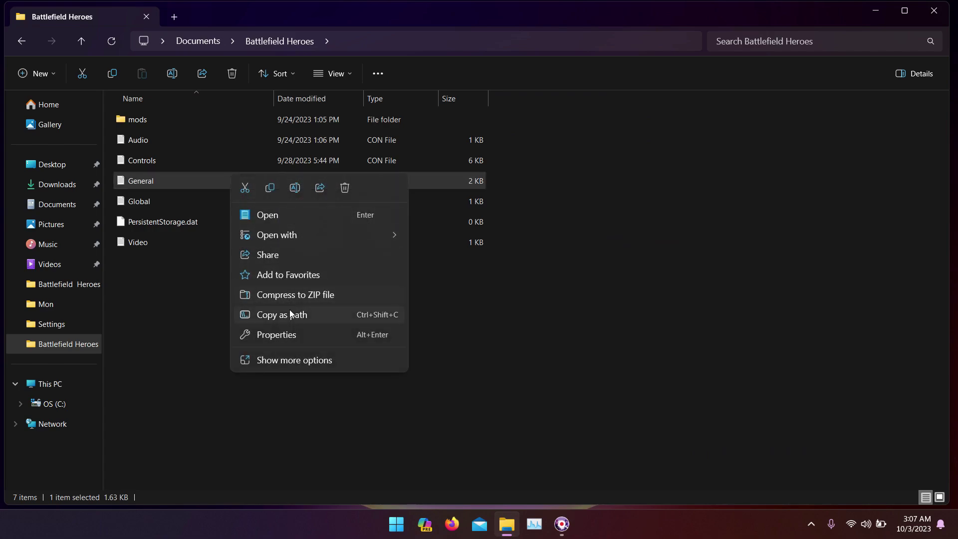
click(288, 333)
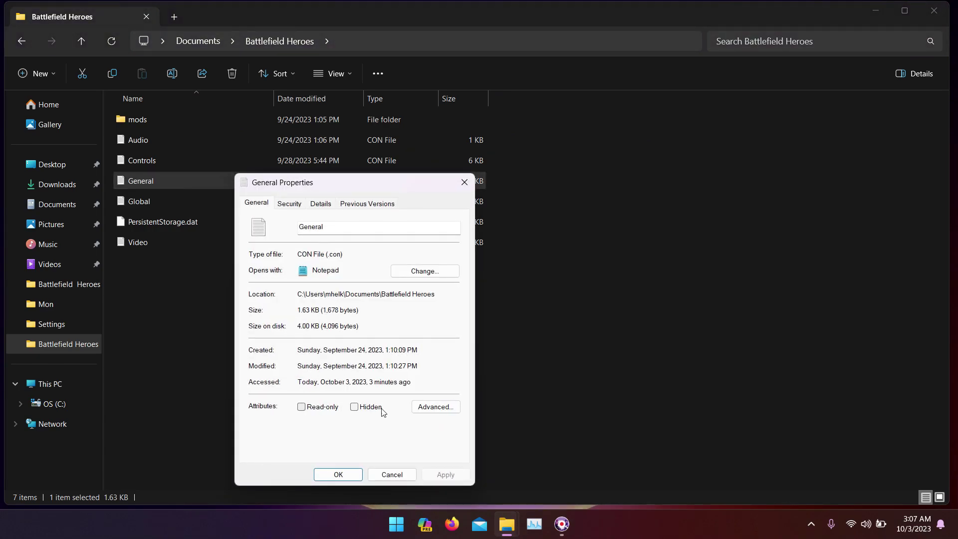
click(394, 475)
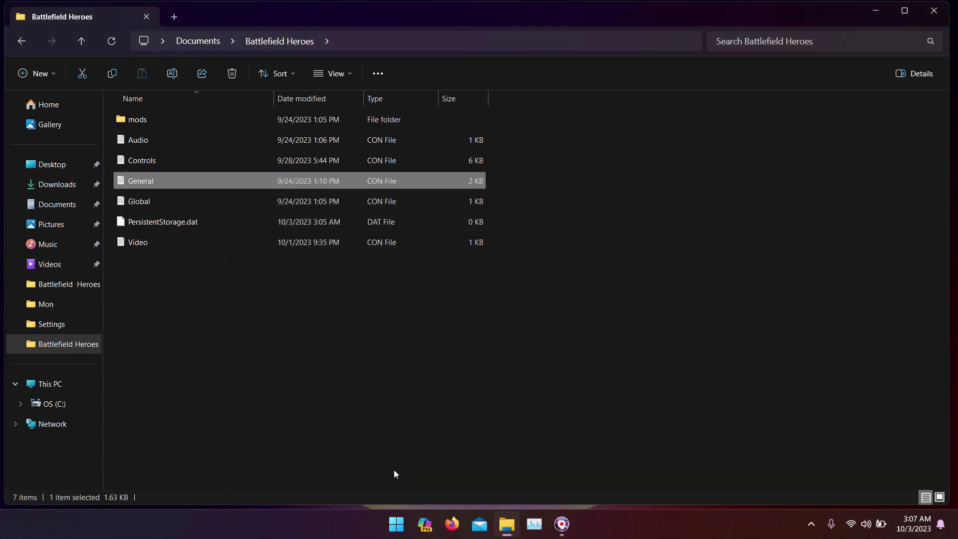
click(944, 16)
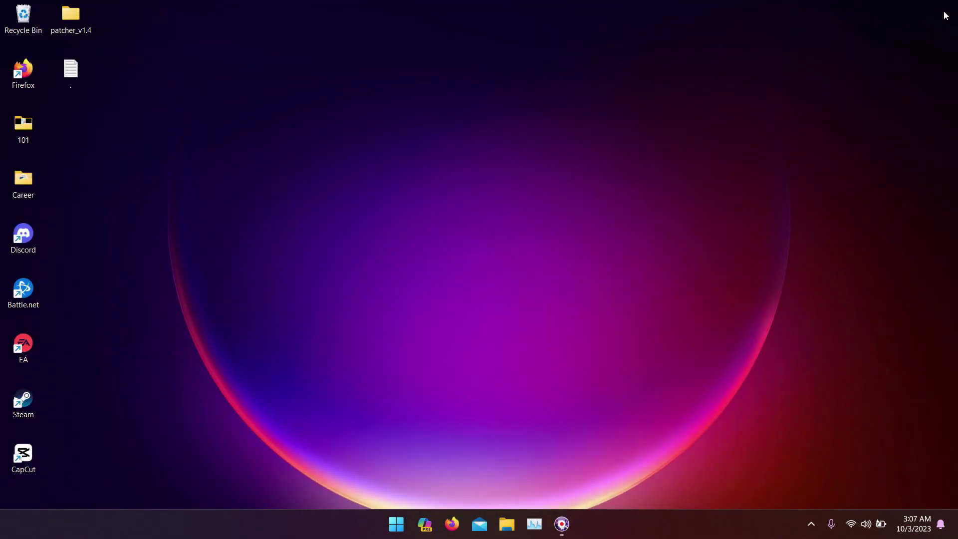